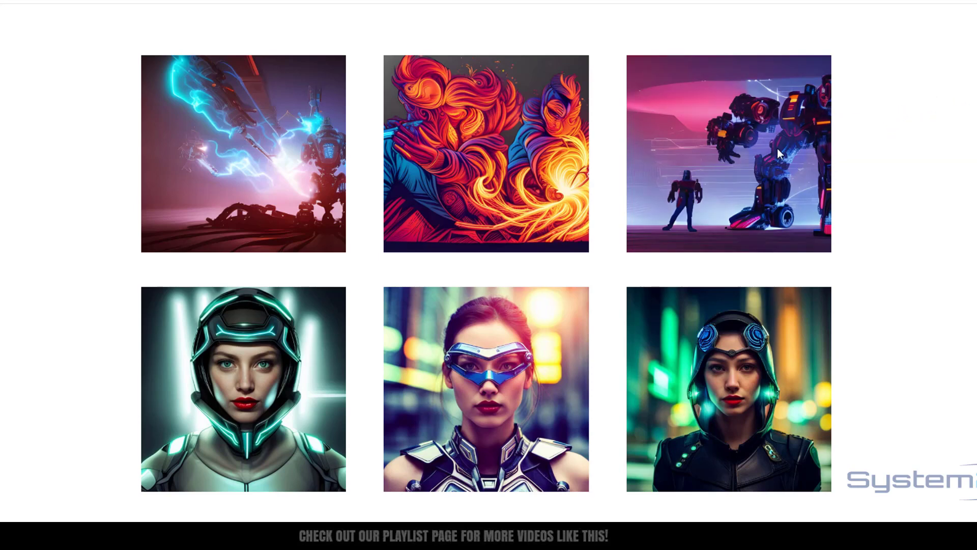
- Enlarge the Space Girl 1 gallery image in the lightbox, then close it
mouse_move(778, 149)
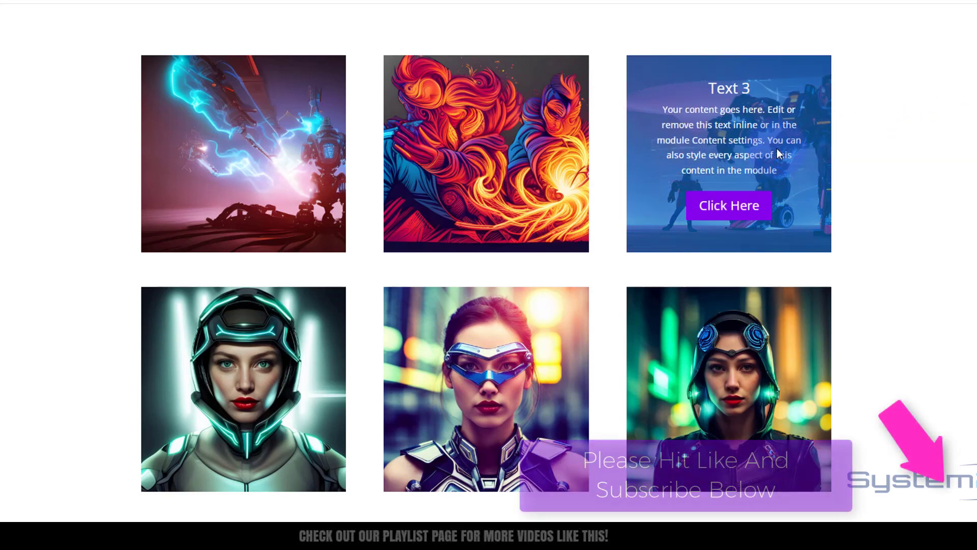
mouse_move(518, 154)
mouse_move(227, 152)
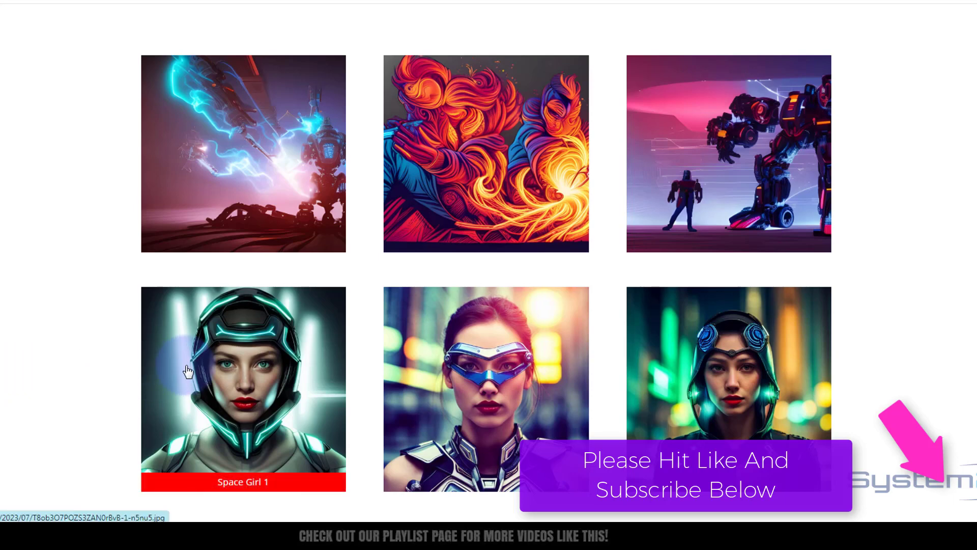
left_click(258, 391)
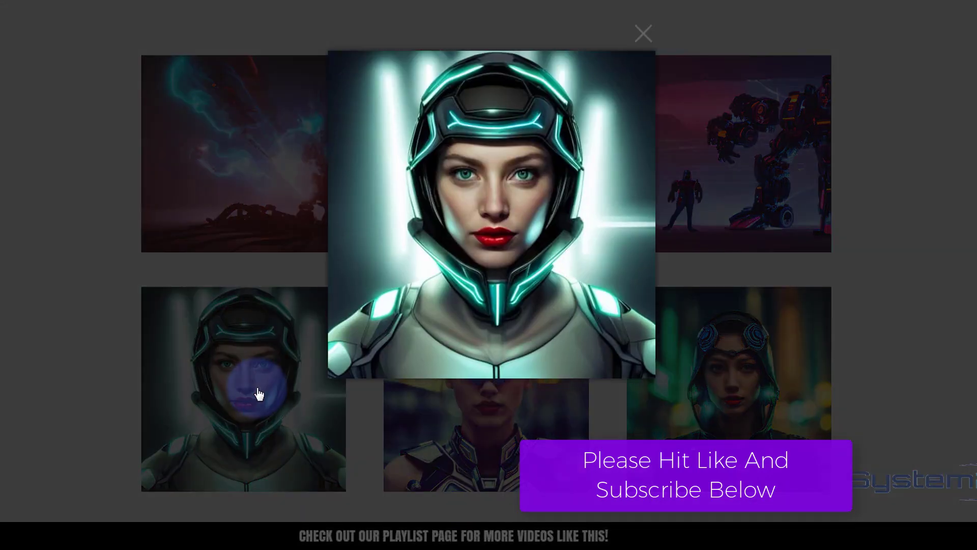
left_click(643, 34)
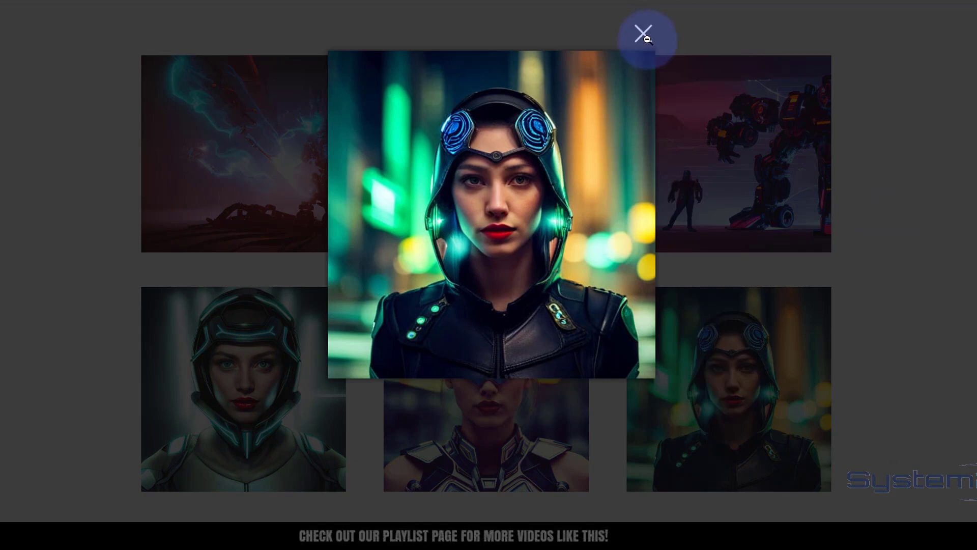
left_click(644, 35)
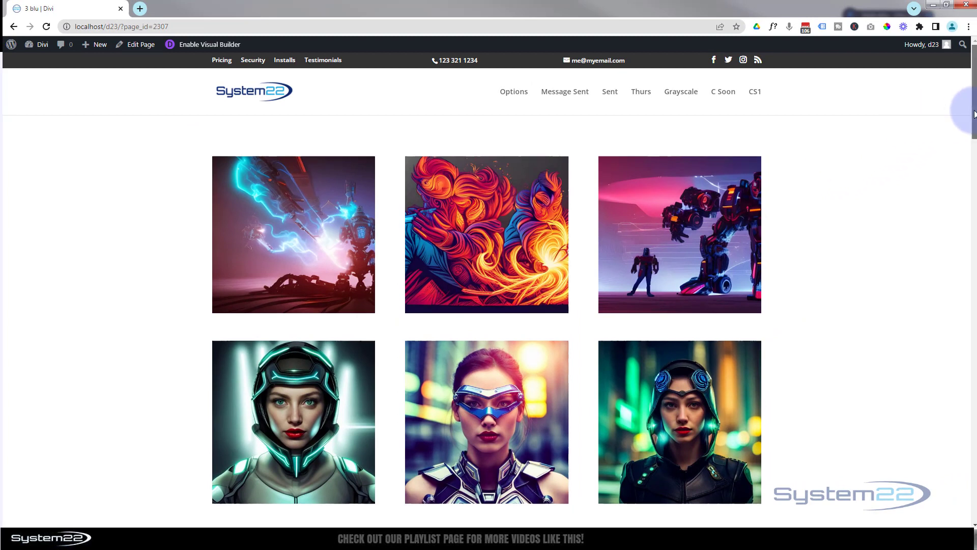
- Switch the gallery page into the Divi Visual Builder and scroll down to the images
scroll(976, 118, "down", 1)
left_click_drag(976, 118, 976, 116)
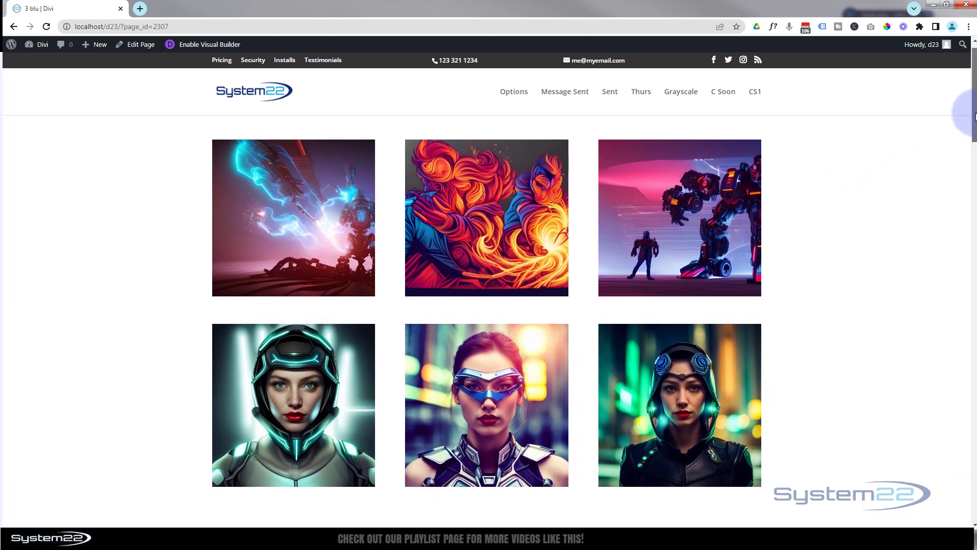
left_click(203, 45)
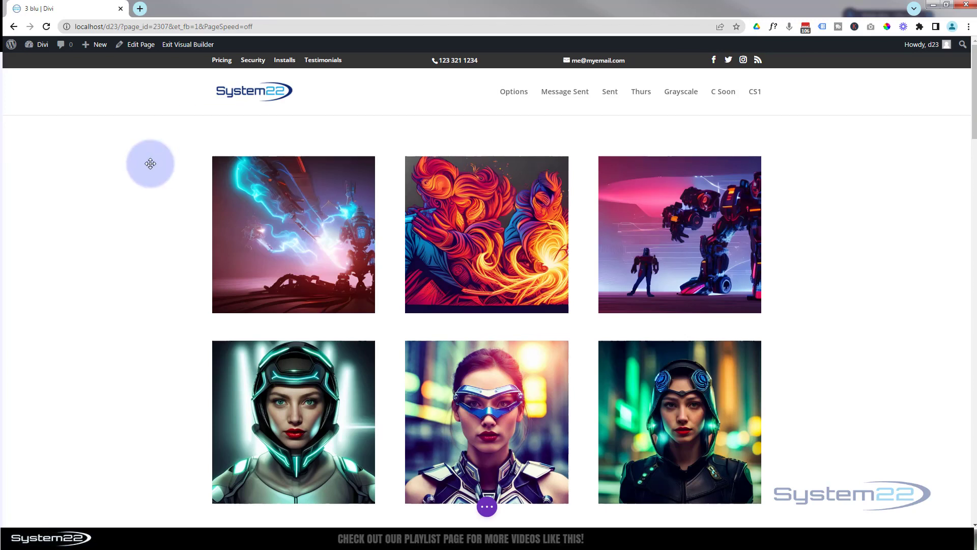
scroll(151, 164, "down", 1)
scroll(218, 273, "down", 1)
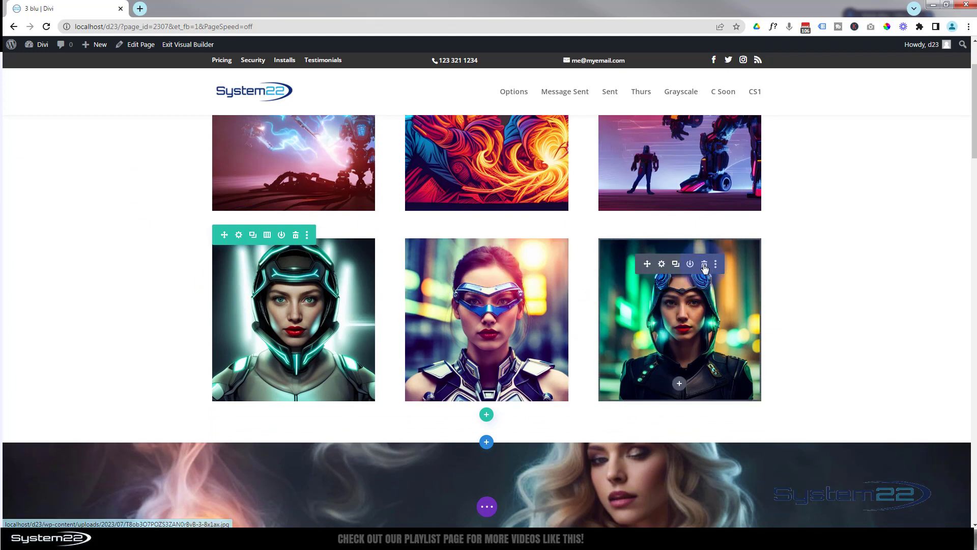
- Delete the second row's third image and add an Image module with the hooded woman picture
left_click(704, 264)
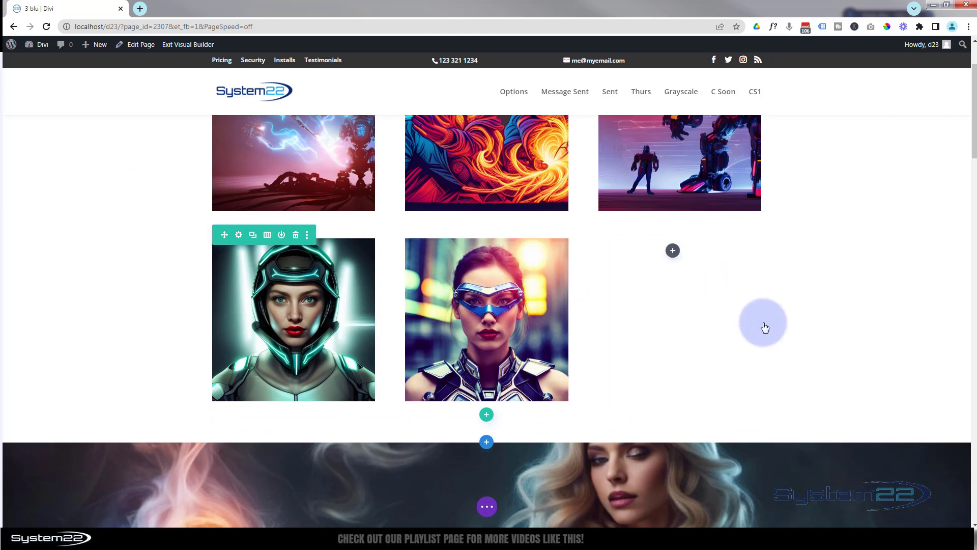
left_click(672, 252)
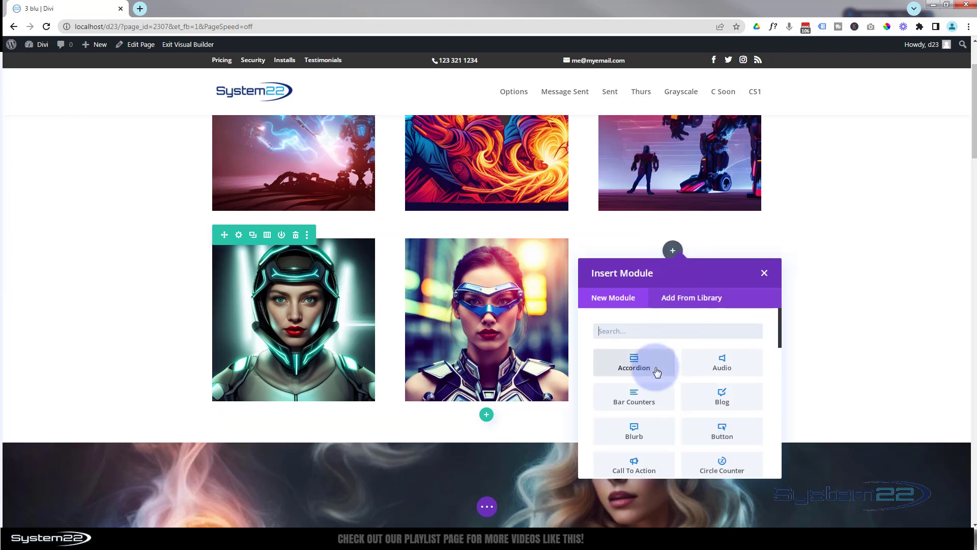
scroll(657, 372, "down", 4)
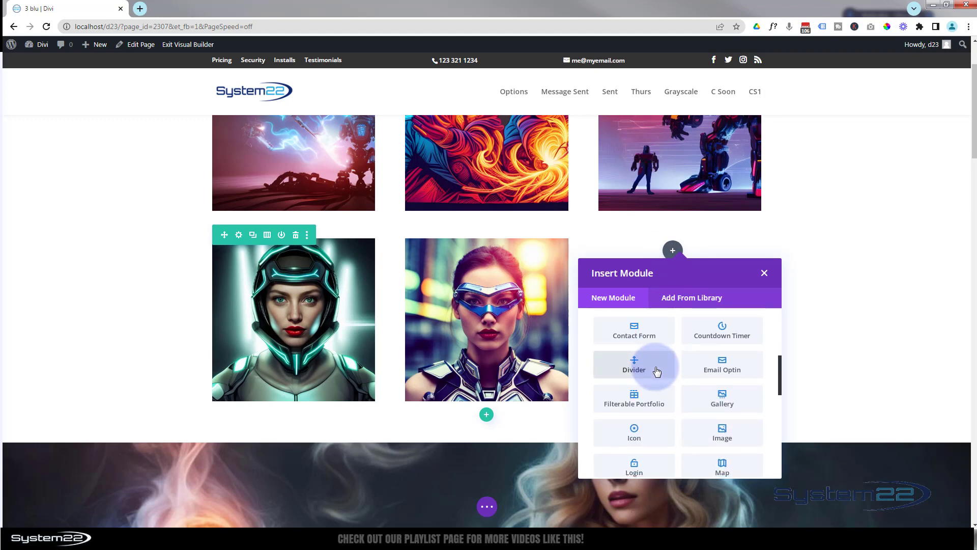
left_click(732, 433)
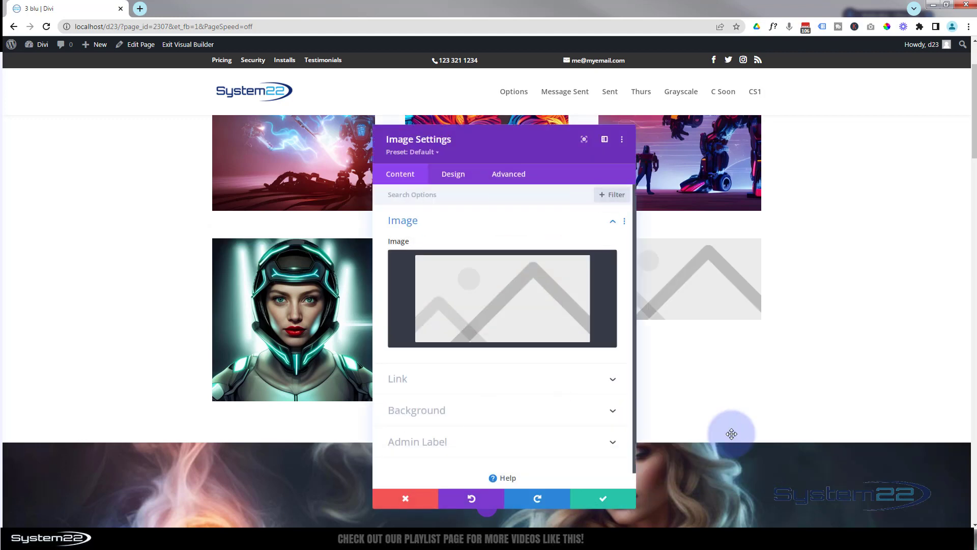
left_click(529, 328)
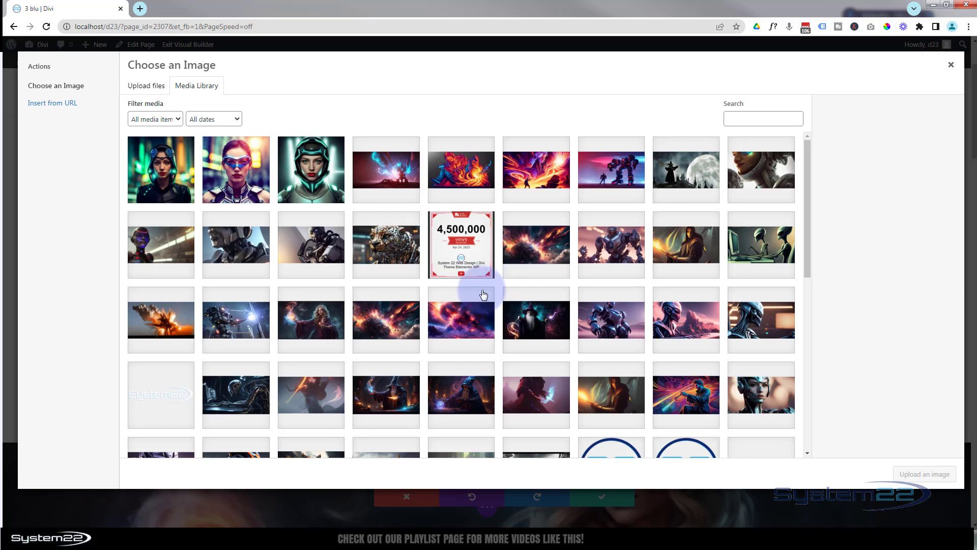
left_click(164, 173)
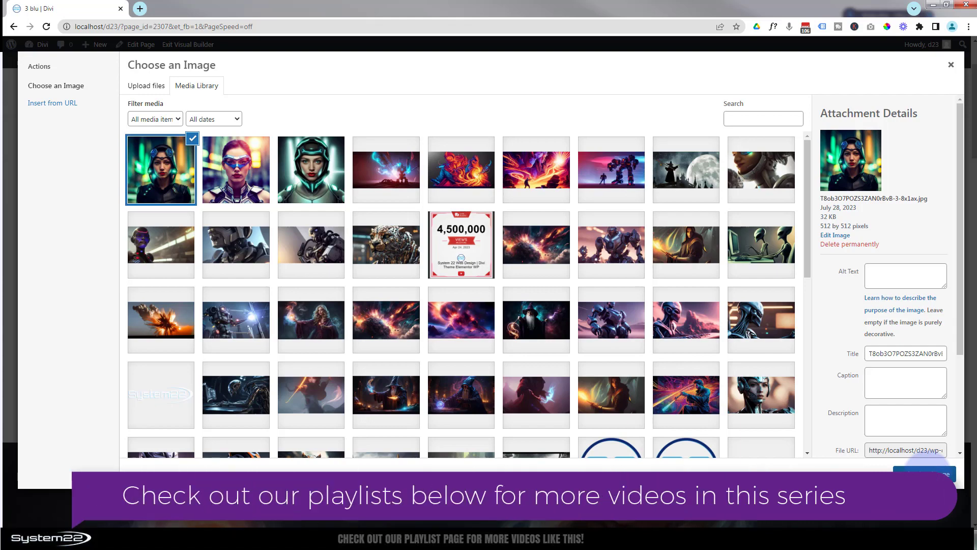
left_click(927, 473)
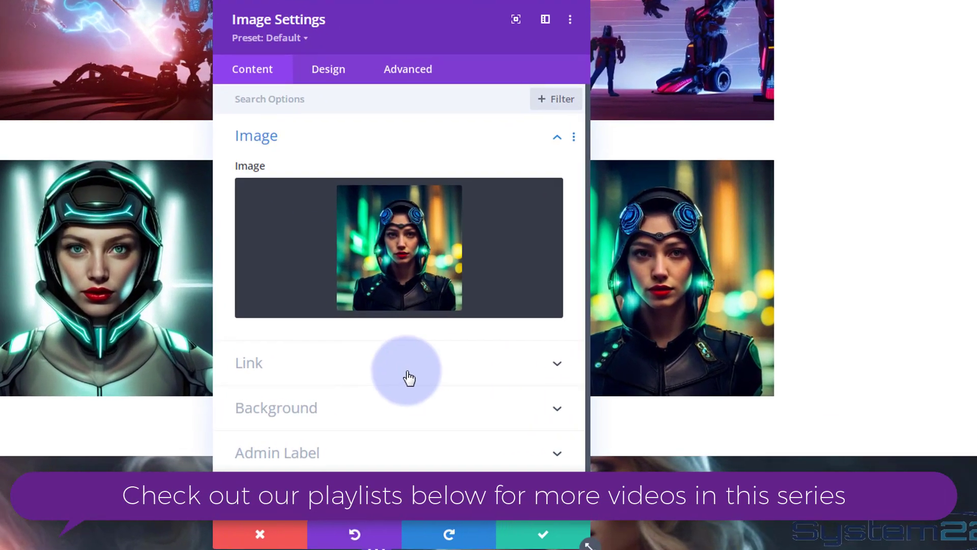
- In the image's Link settings, keep the same-window target and set Open in Lightbox to Yes
left_click(406, 374)
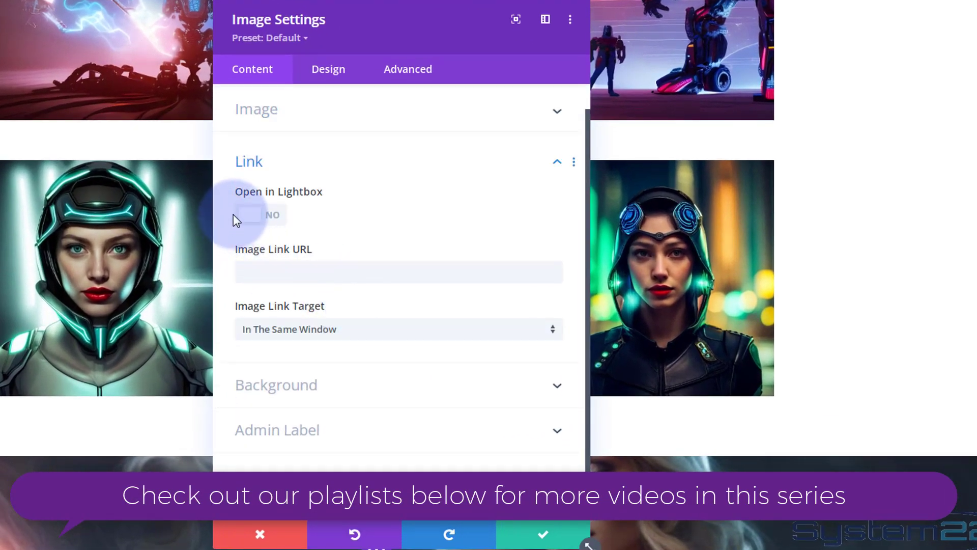
left_click(278, 275)
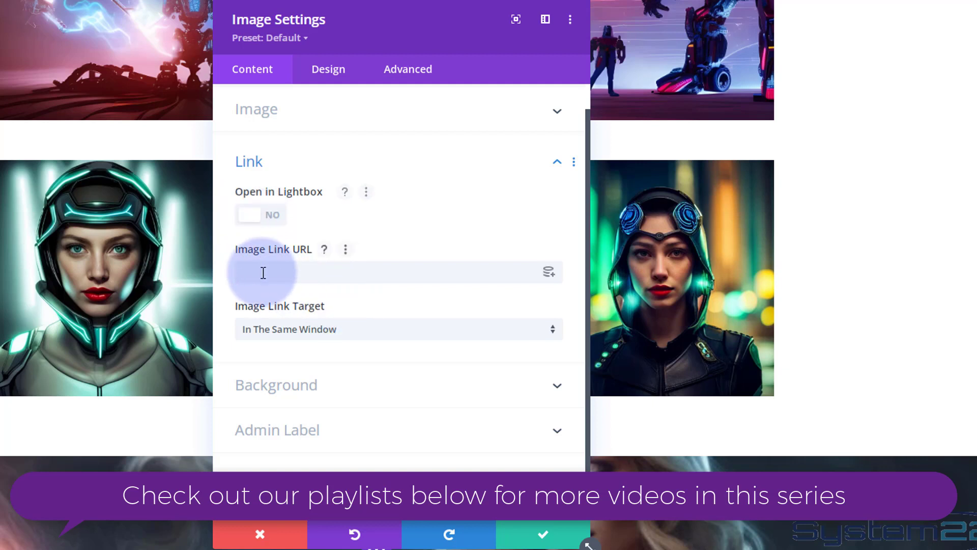
left_click(404, 193)
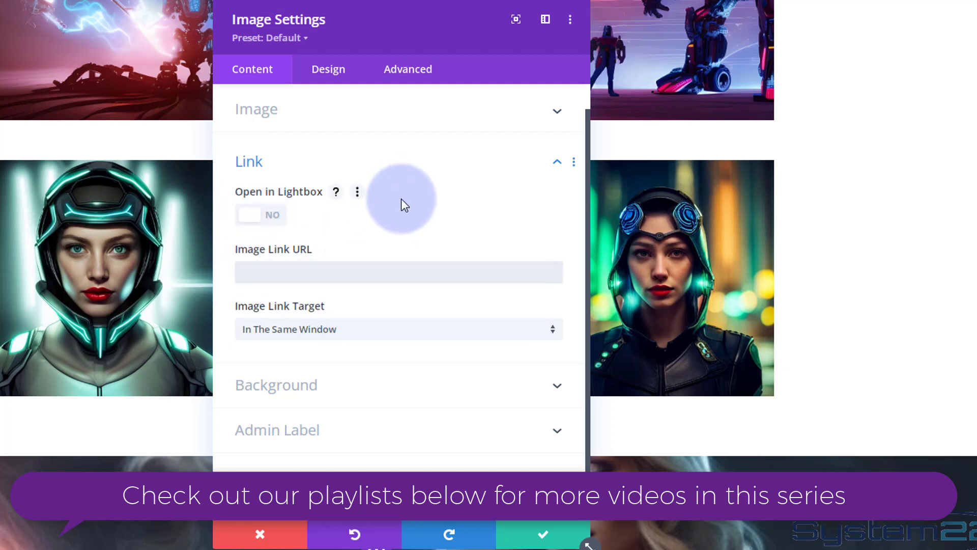
left_click(359, 329)
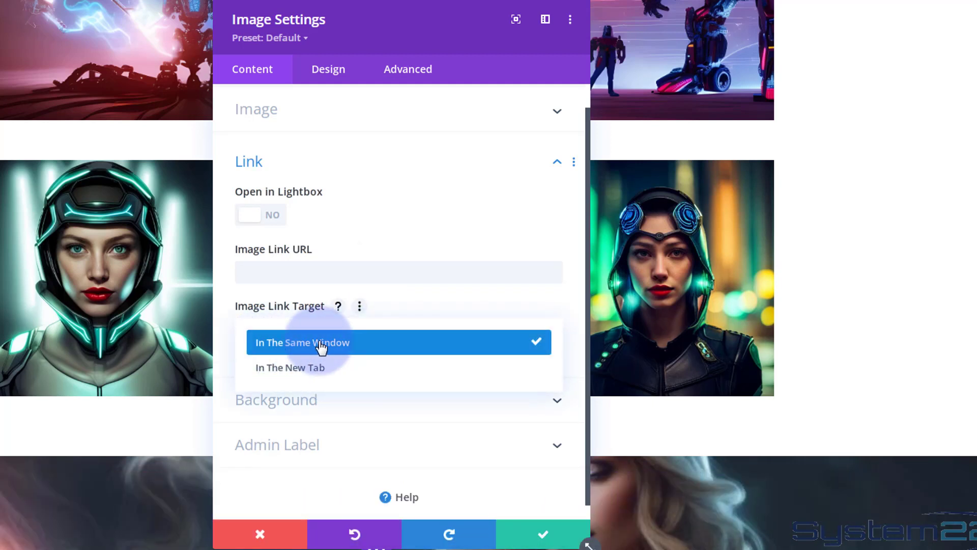
left_click(313, 231)
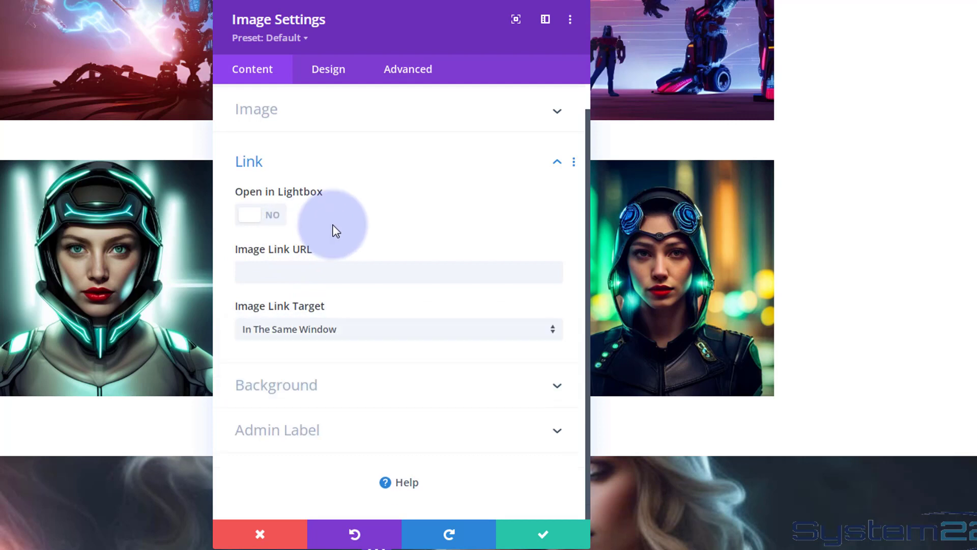
left_click(265, 216)
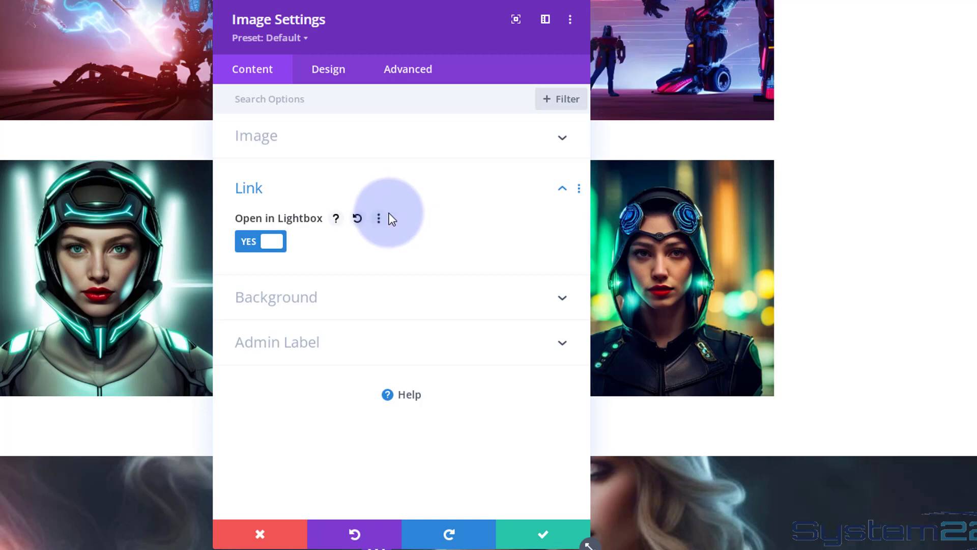
left_click_drag(419, 35, 327, 28)
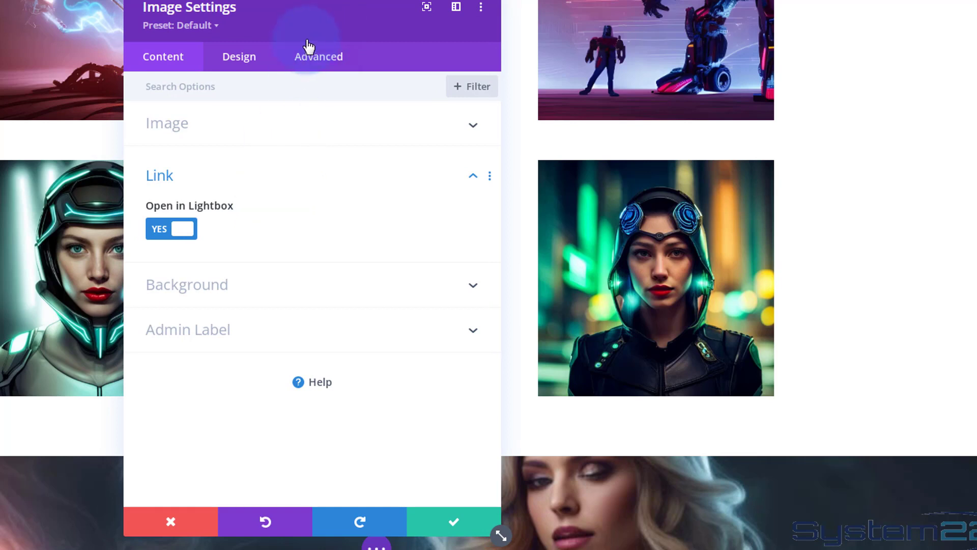
- Go to Advanced > Custom CSS and place the cursor in the After box
left_click(328, 62)
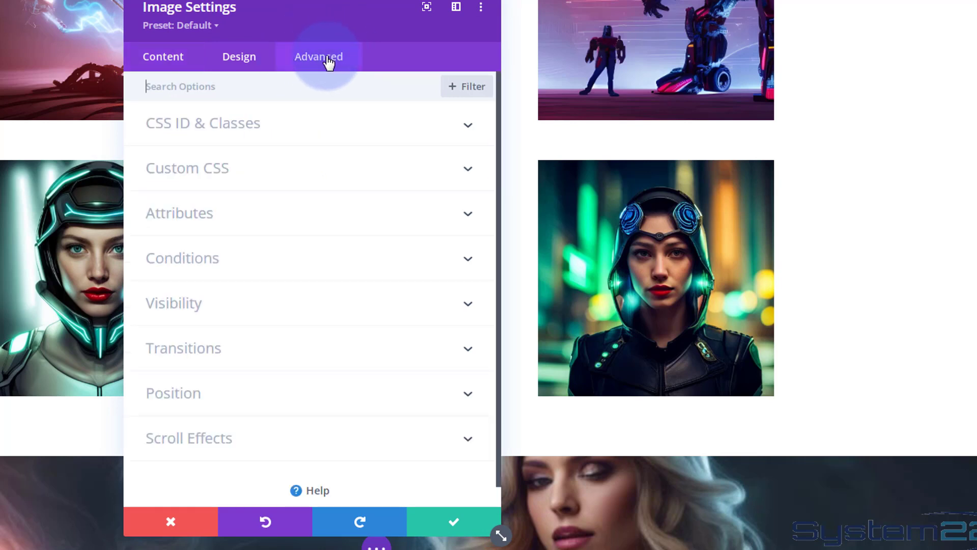
left_click(284, 168)
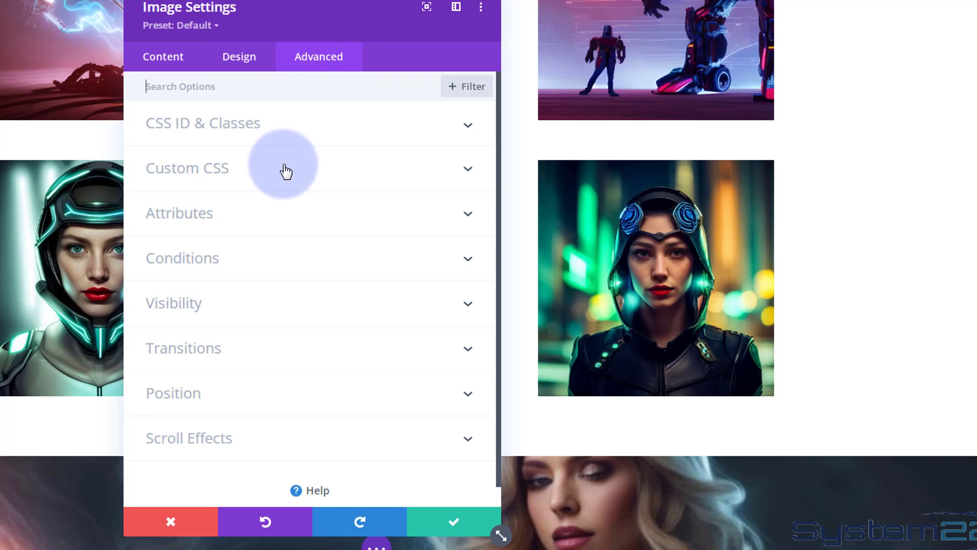
scroll(291, 165, "down", 5)
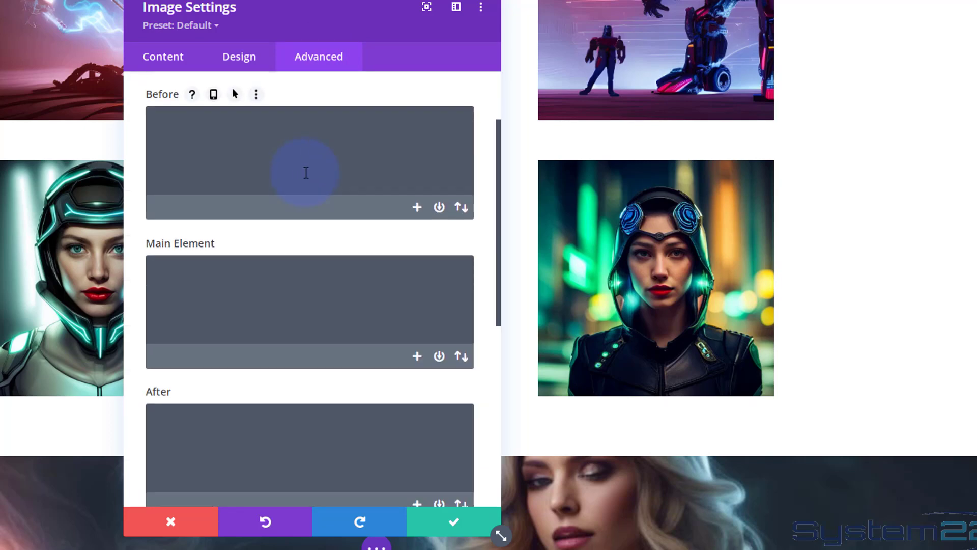
scroll(307, 172, "down", 2)
left_click(238, 244)
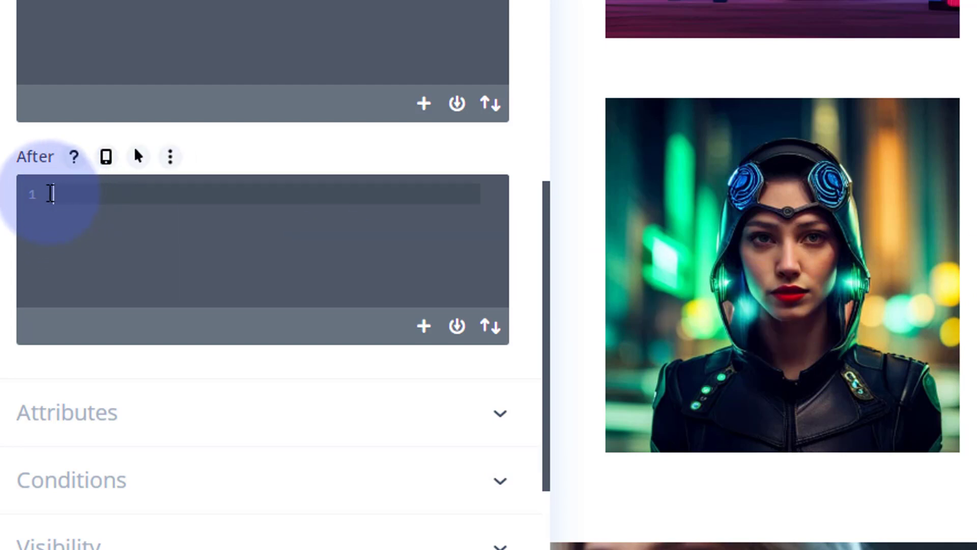
- Add content:"Space Girl 3"; and display:block; to the After CSS
type("content:")
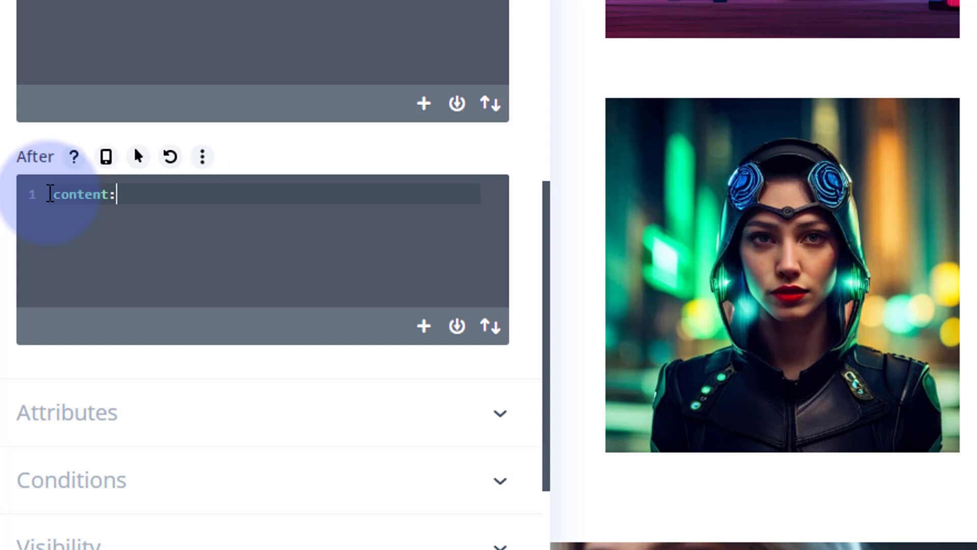
type("\"")
type("Space ")
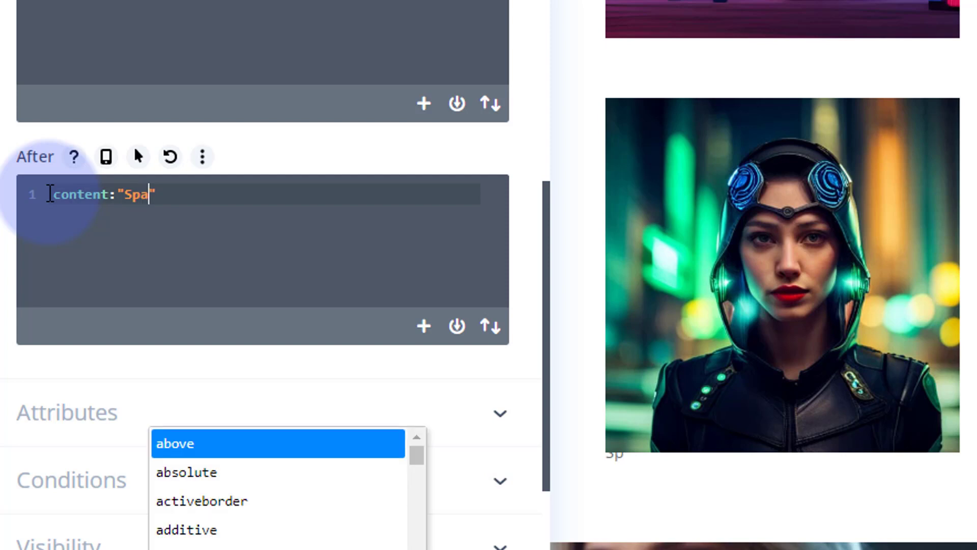
type("Girl ")
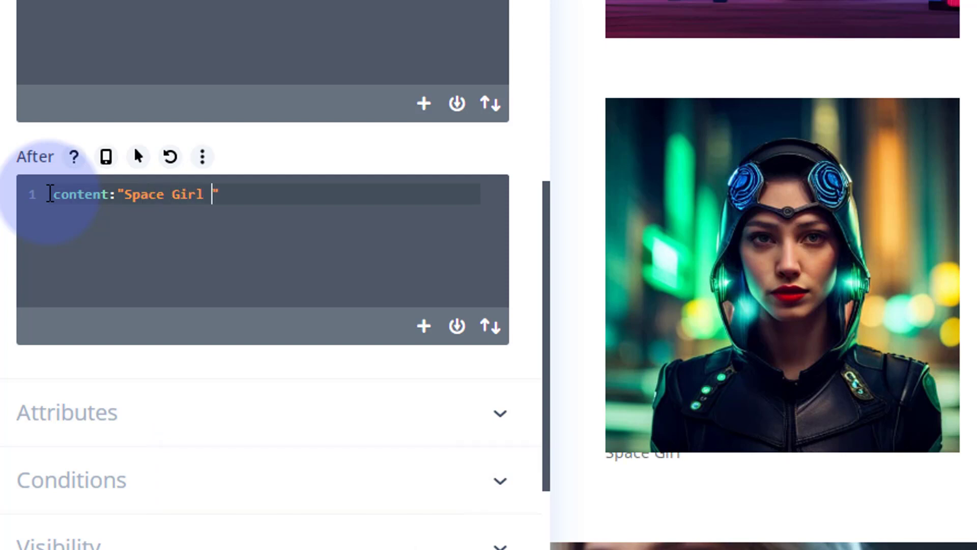
type("3")
left_click(230, 194)
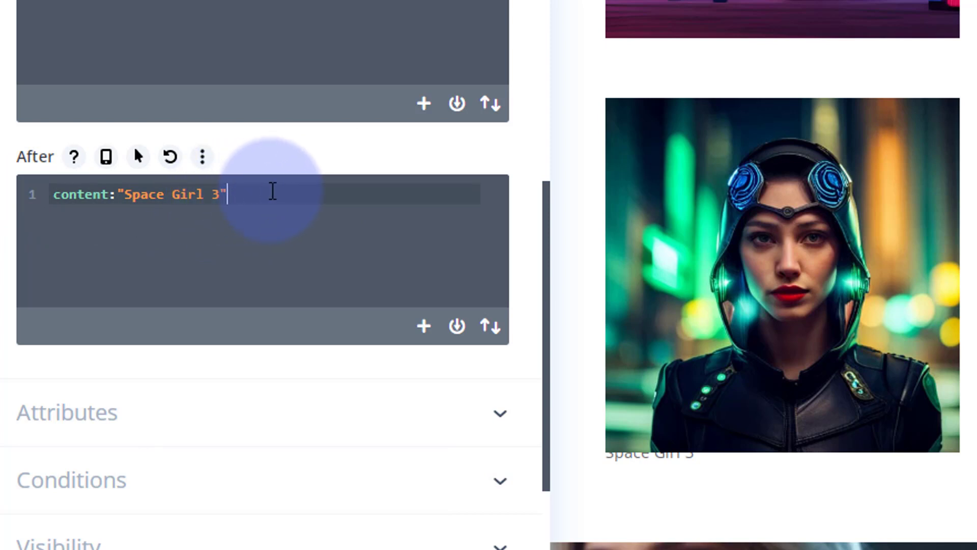
type(";")
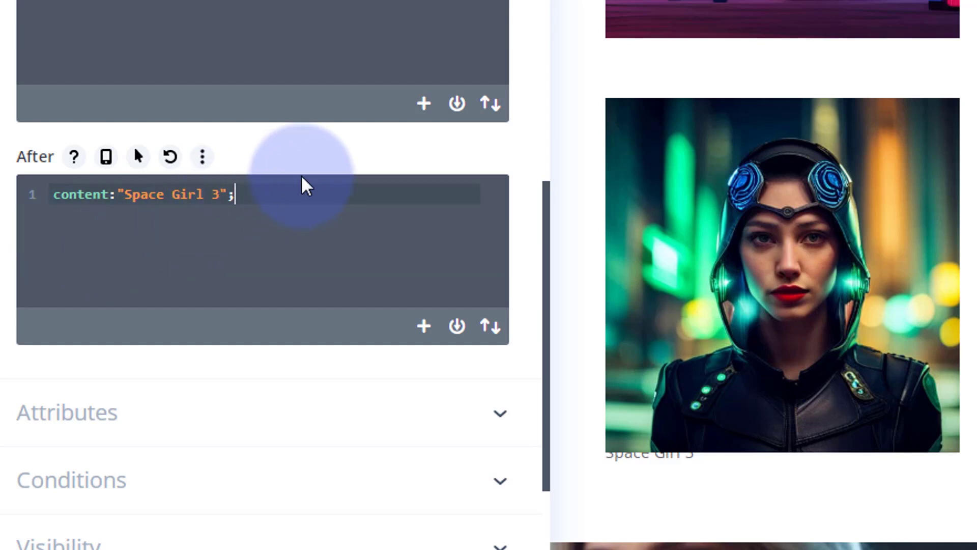
key("Return")
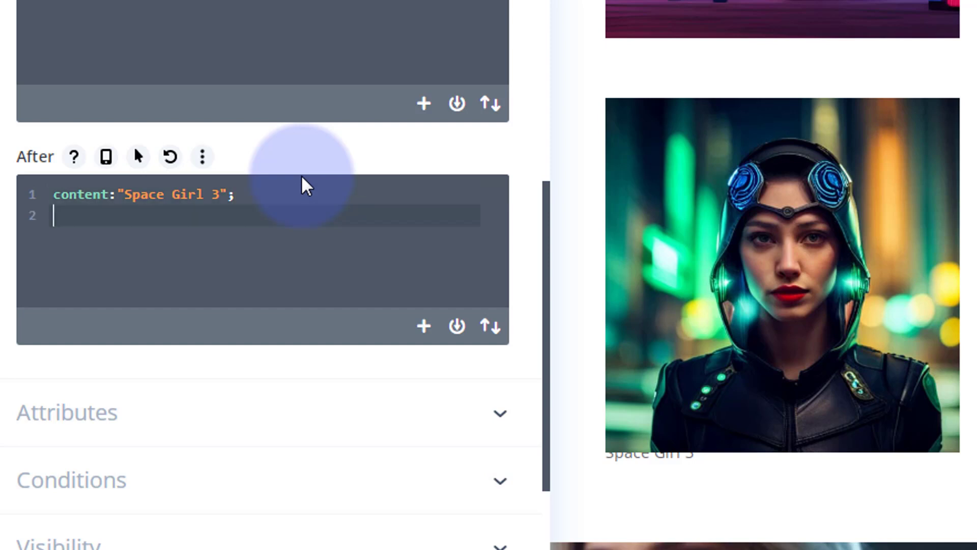
type("display :bl")
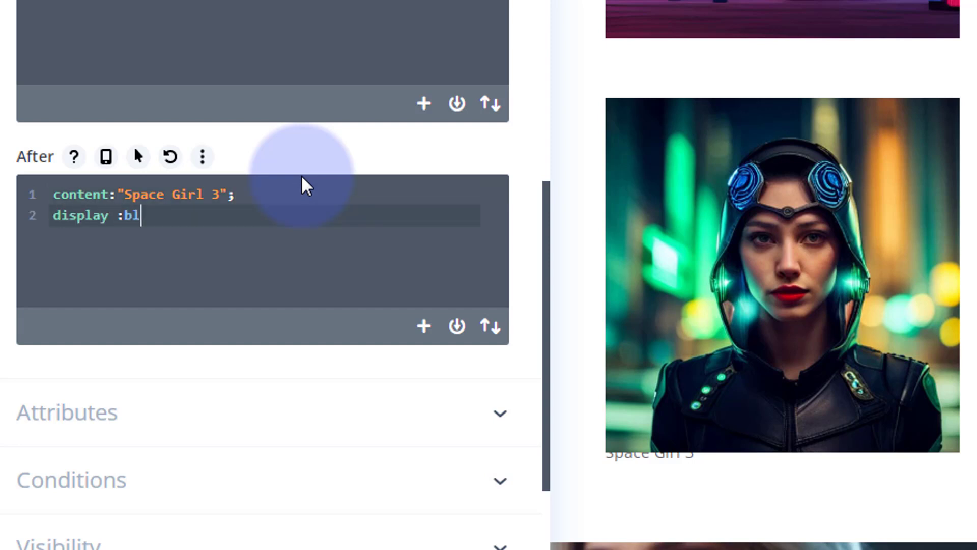
type("ock")
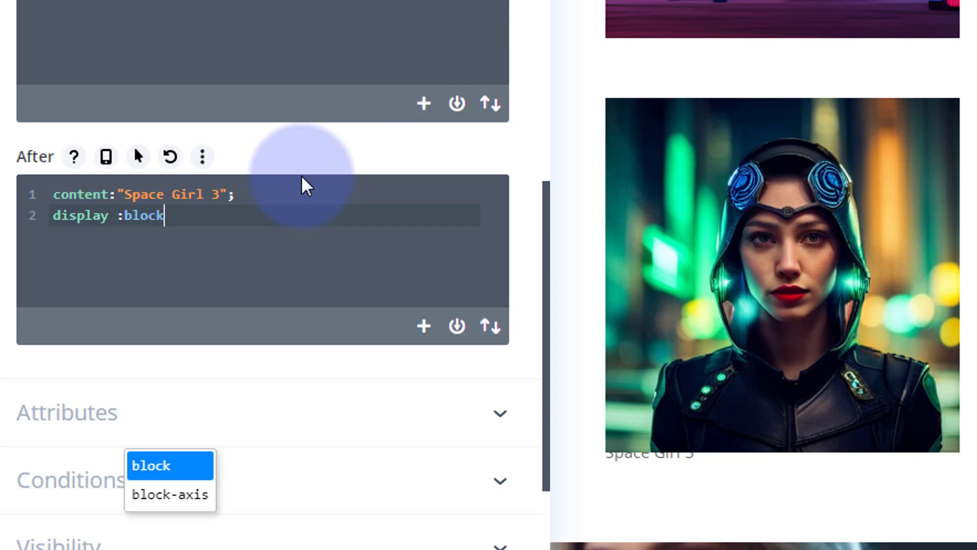
type(";")
key("Return")
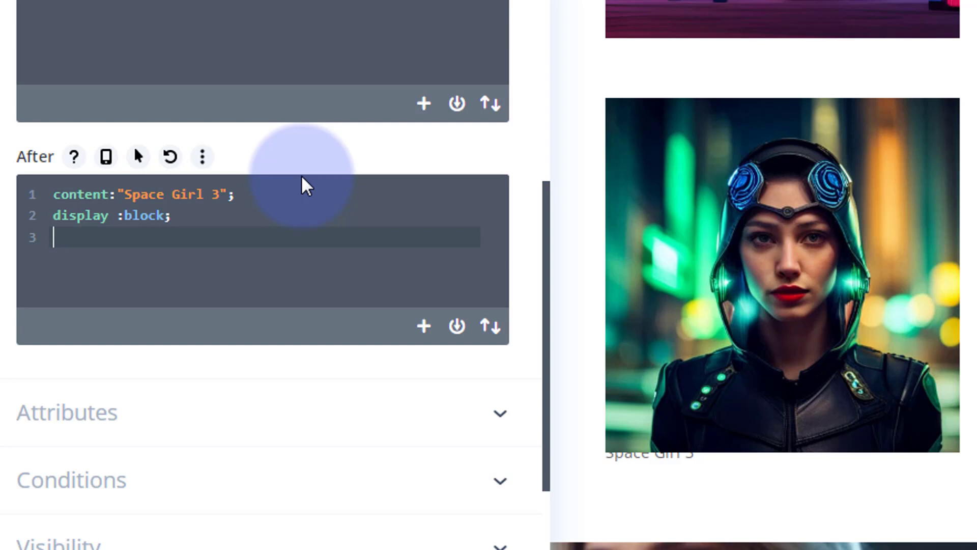
- Add position:absolute with bottom, left and right offsets of 0
type("position:absolute;")
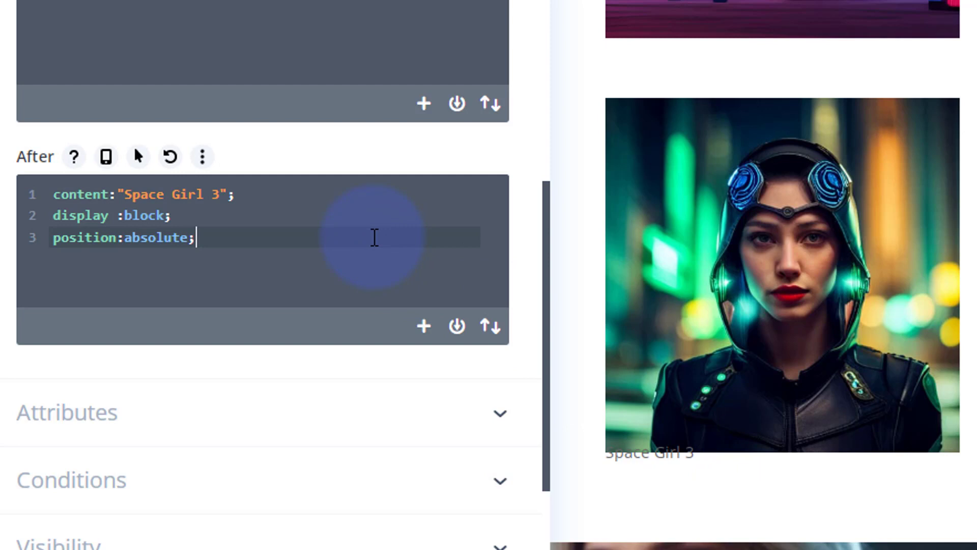
key("Return")
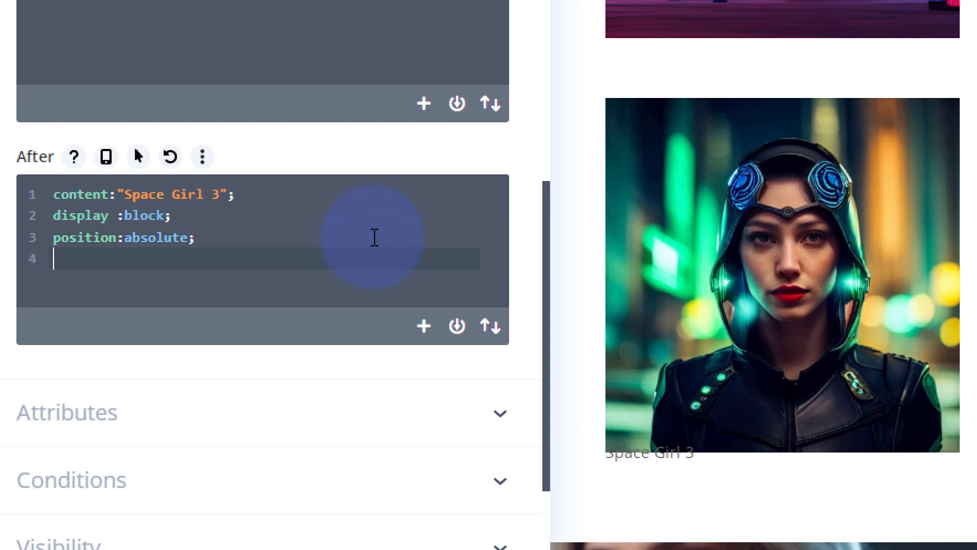
type("bottom:0;")
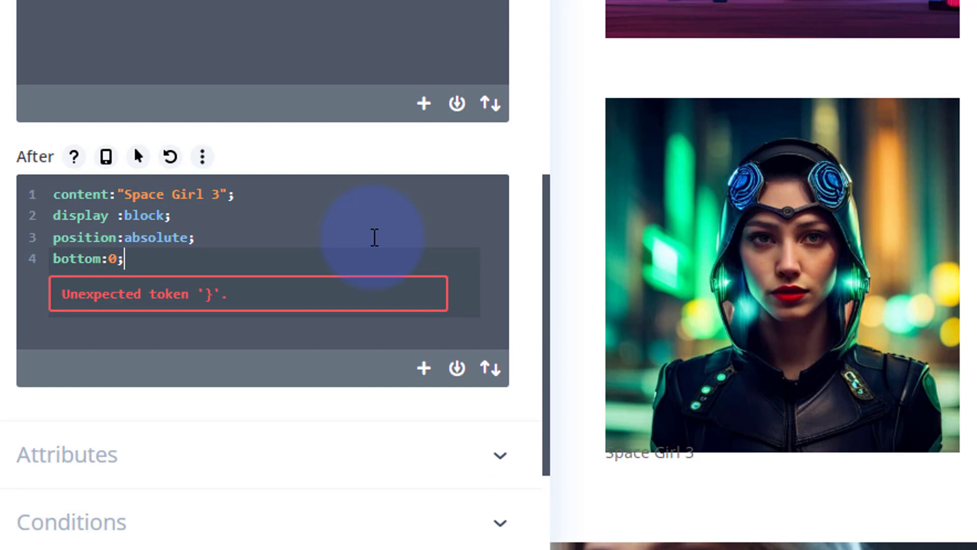
key("Return")
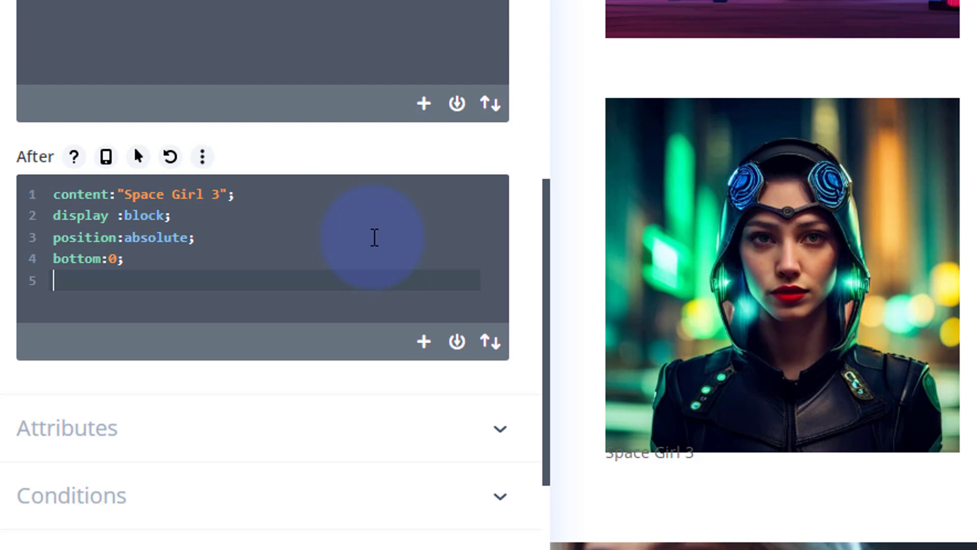
type("left:")
type("0;")
key("Return")
type("right:0")
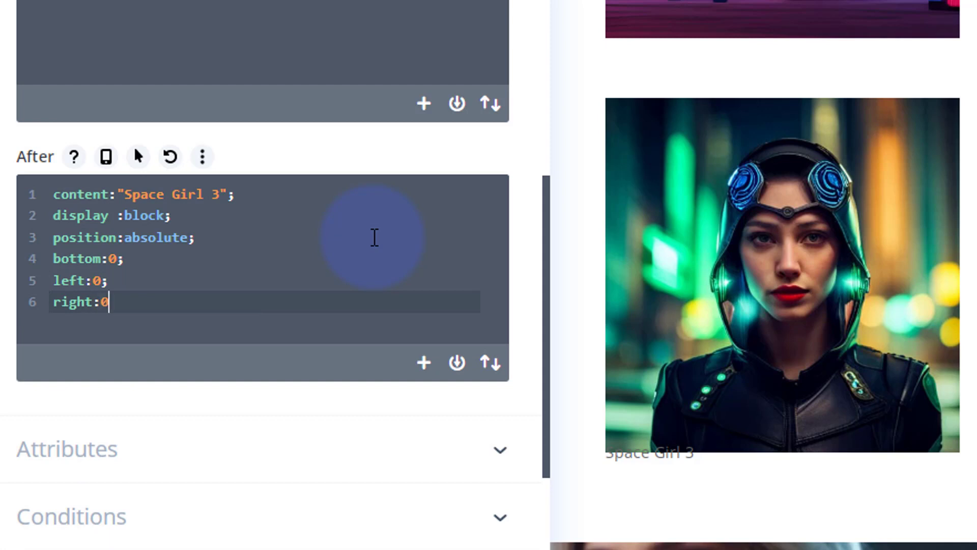
type(";")
key("Return")
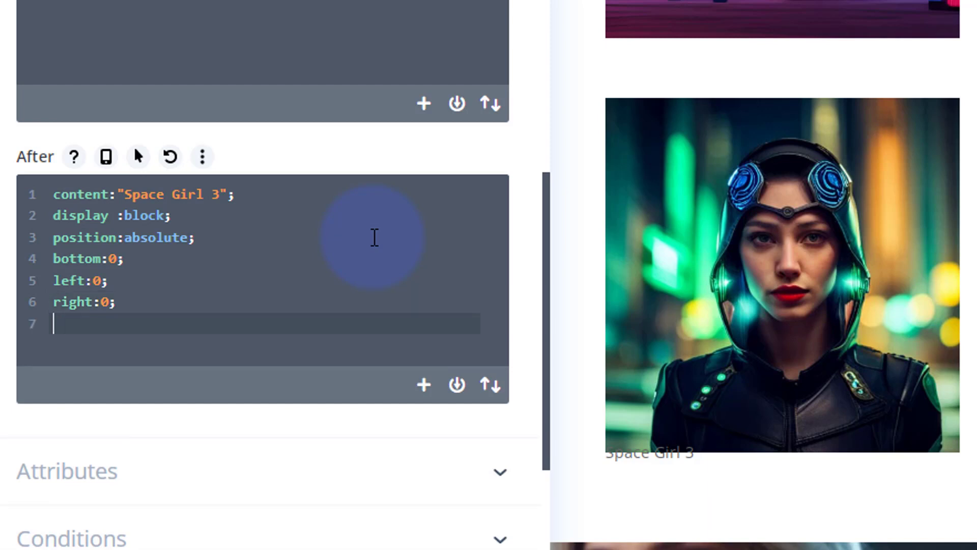
- Add background-color:red, color:#fff, text-align:center and padding:15px to the After CSS
type("background-c")
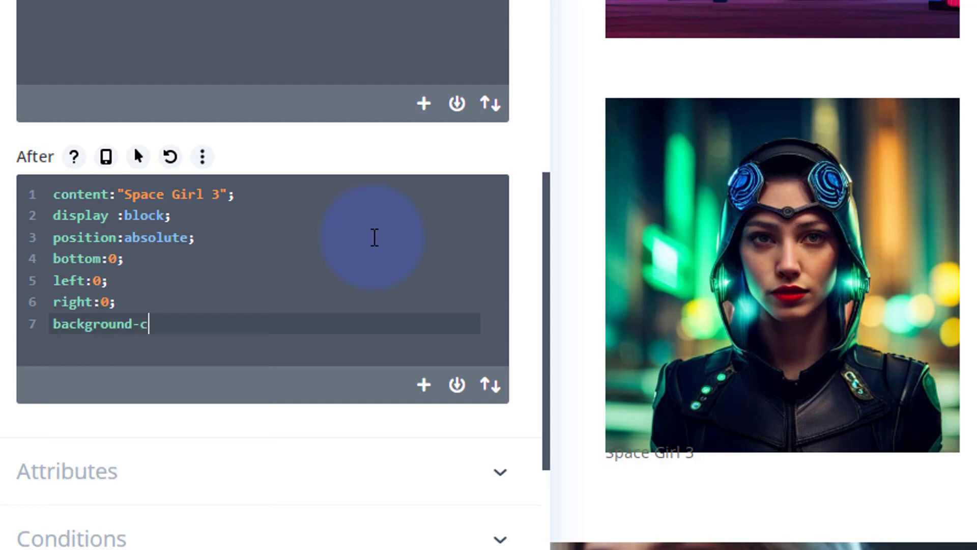
type("olor:red")
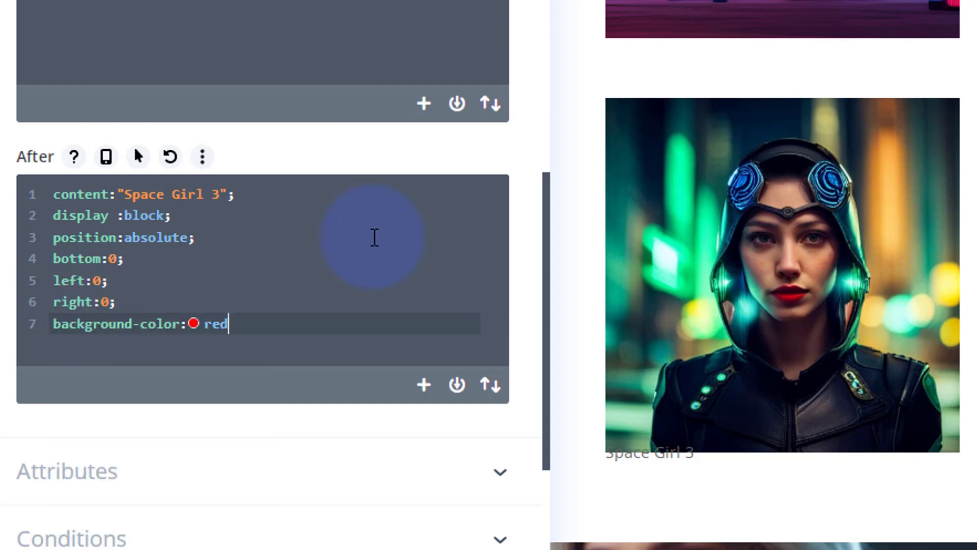
type(";")
key("Return")
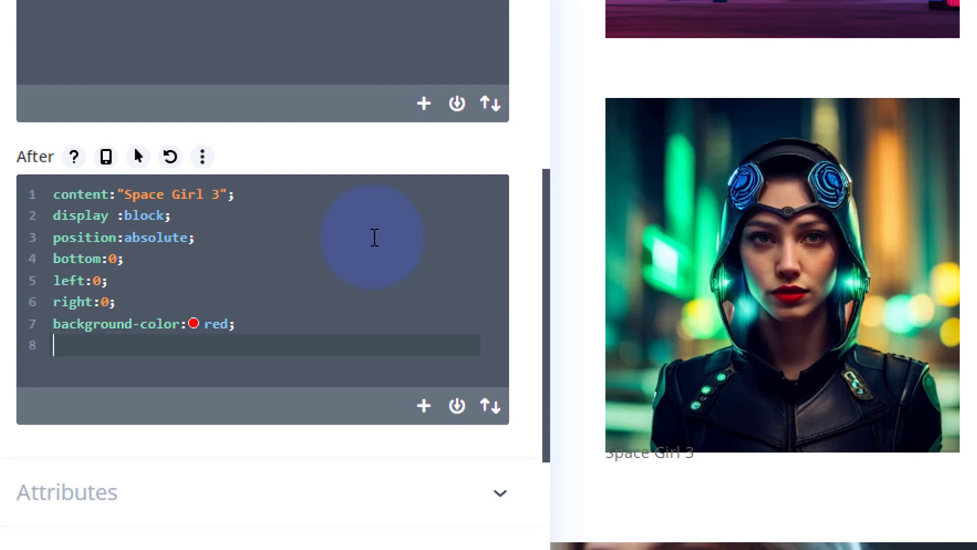
type("color:#fff")
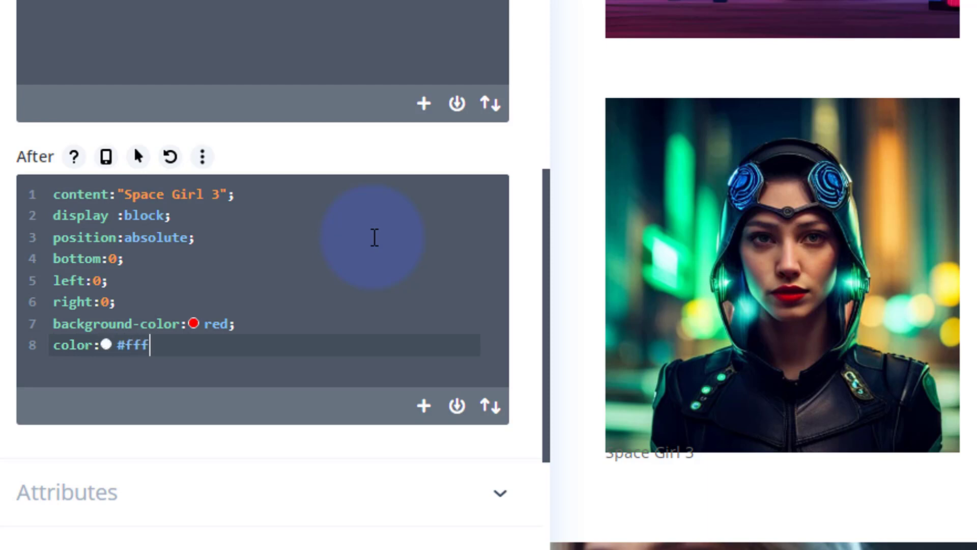
type(";")
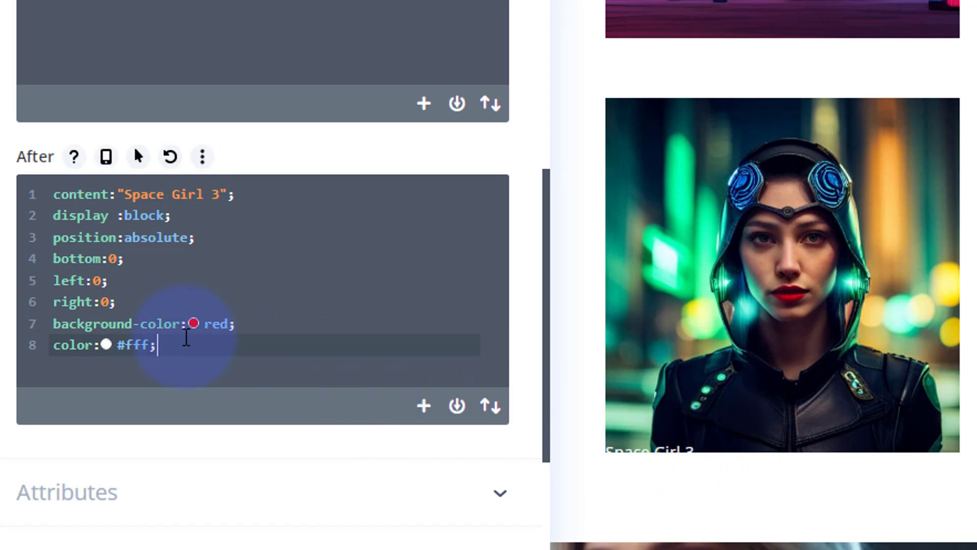
key("Return")
type("t")
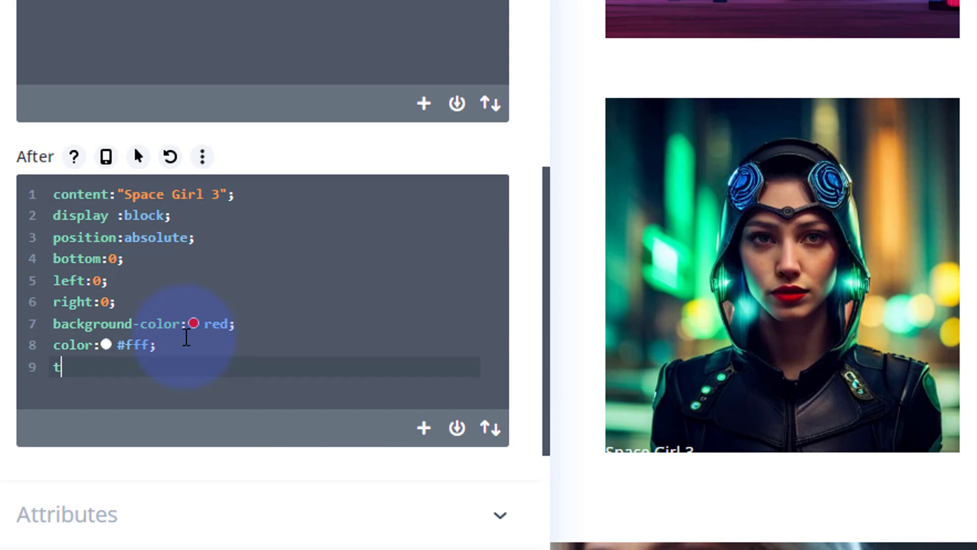
type("ext-align:center")
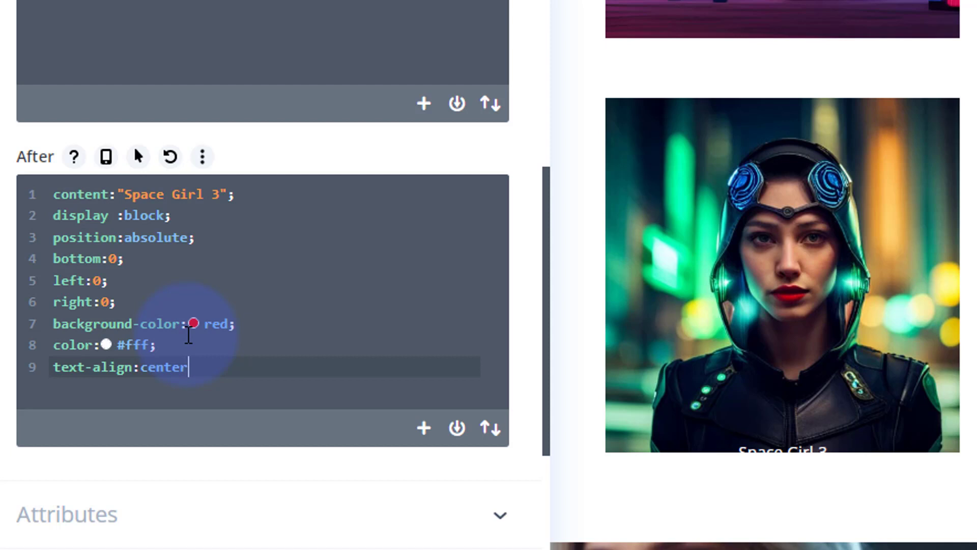
type(";")
key("Return")
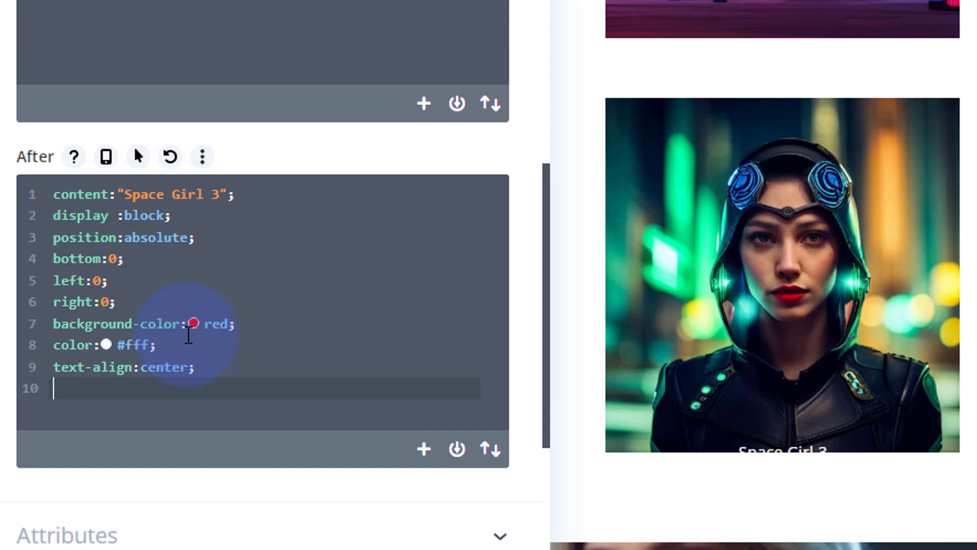
type("padding:")
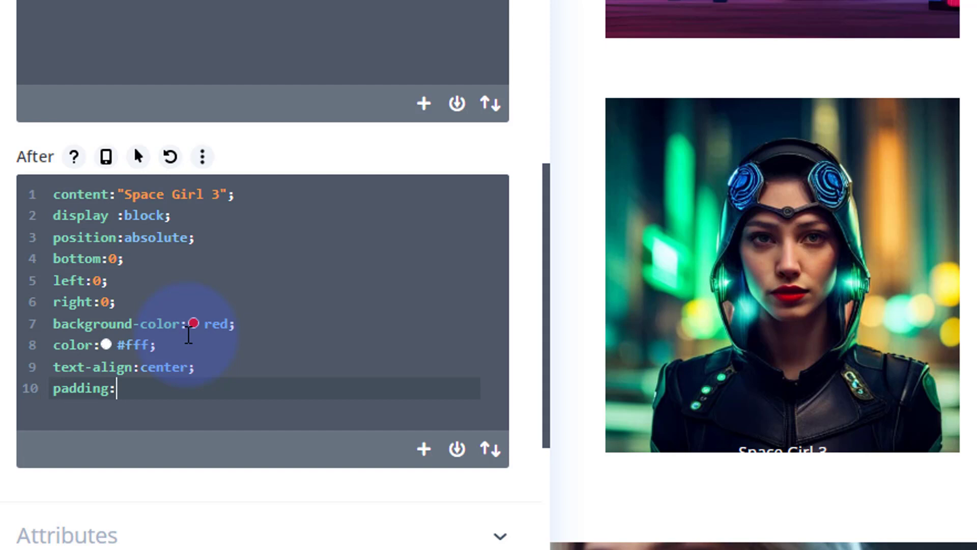
type("15px")
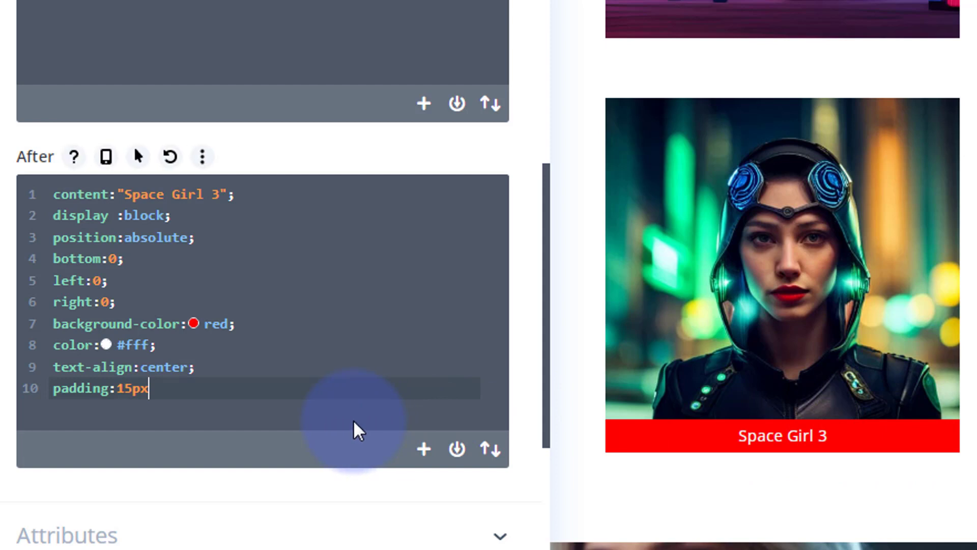
- Close the padding rule, then add transition-duration:.7s and opacity:0 to the After CSS
type(";")
key("Return")
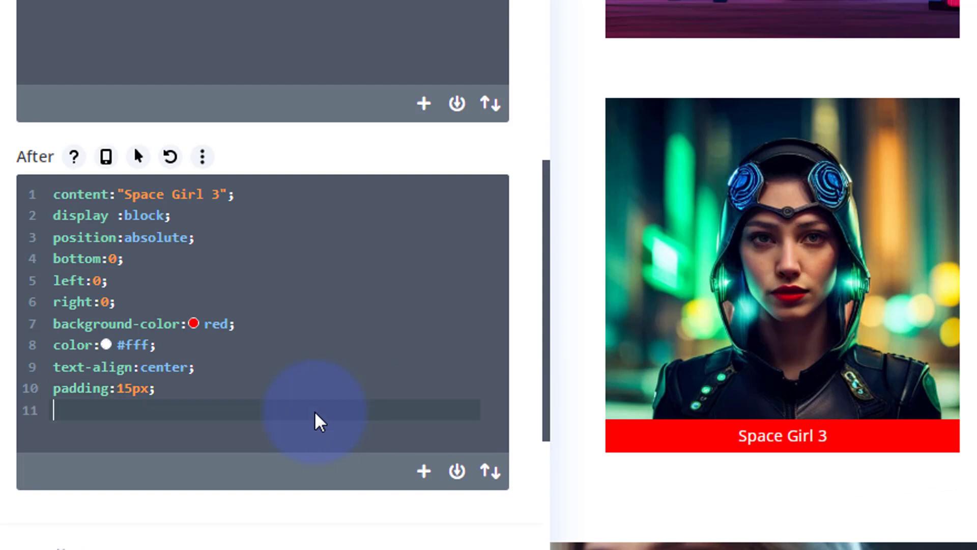
type("transi")
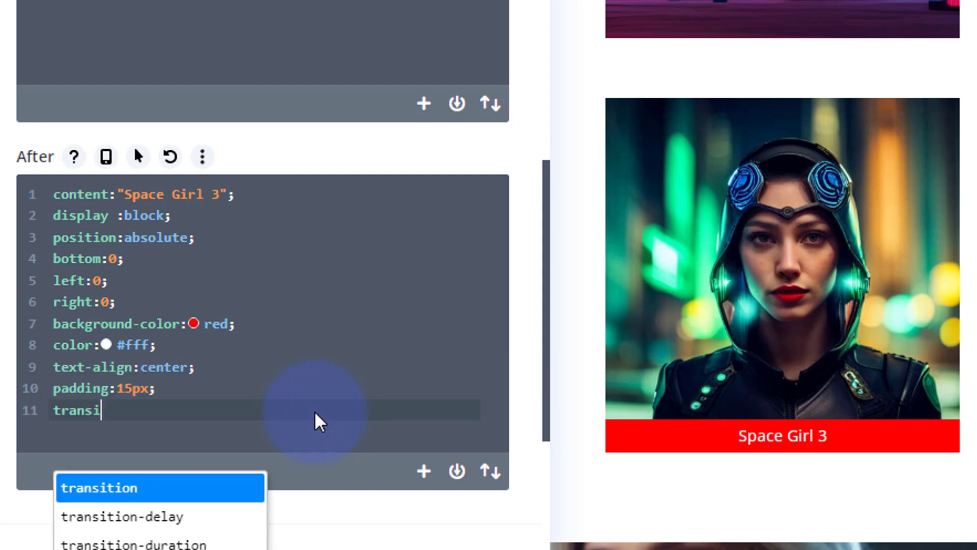
type("tion-")
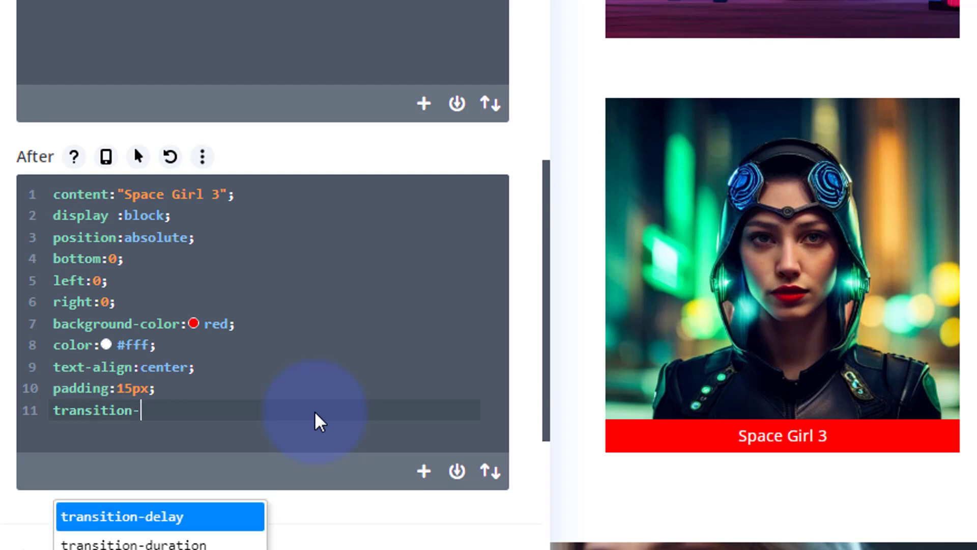
type("durati")
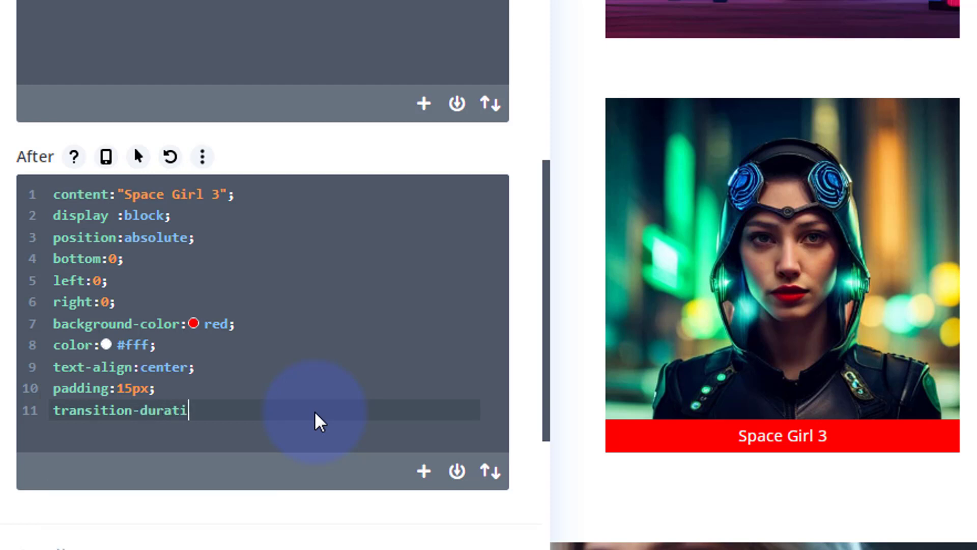
type("on:")
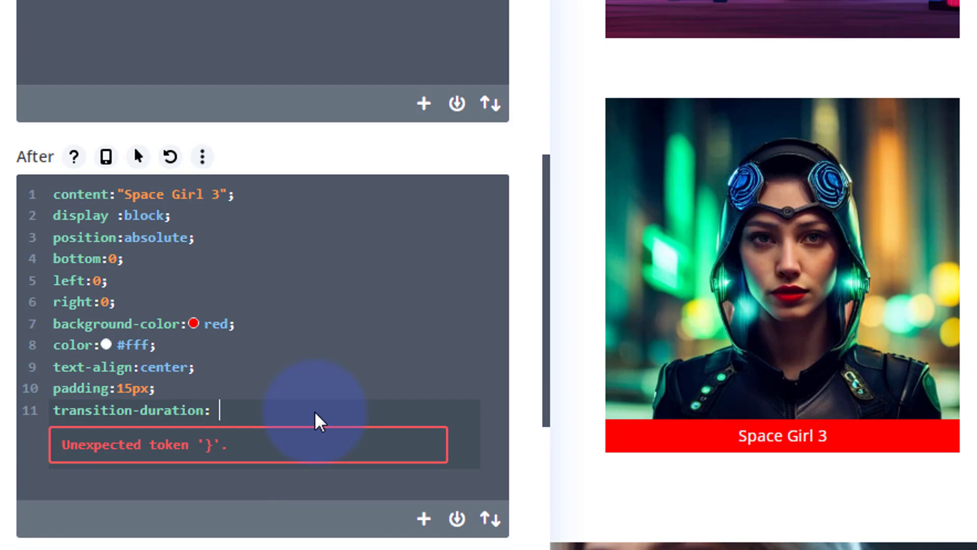
type(".7s")
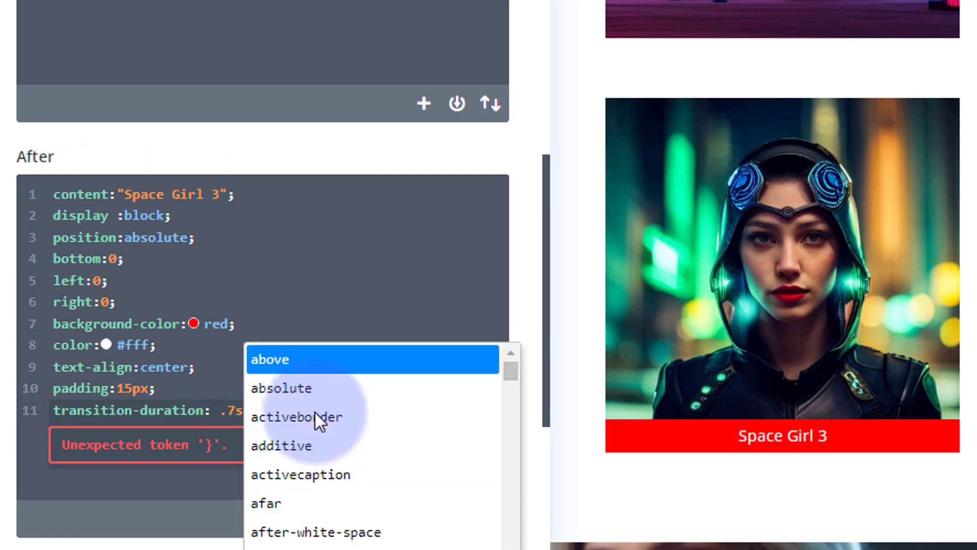
type(";")
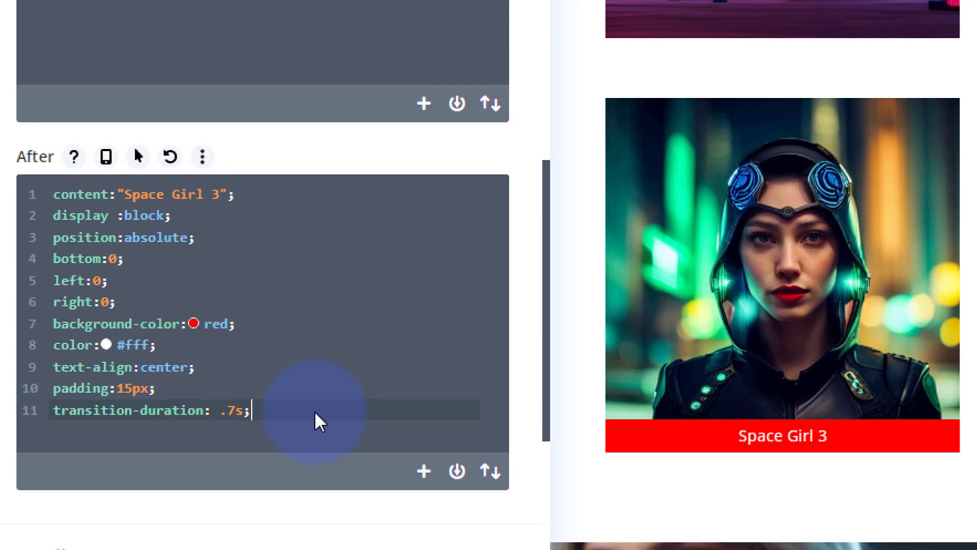
key("Return")
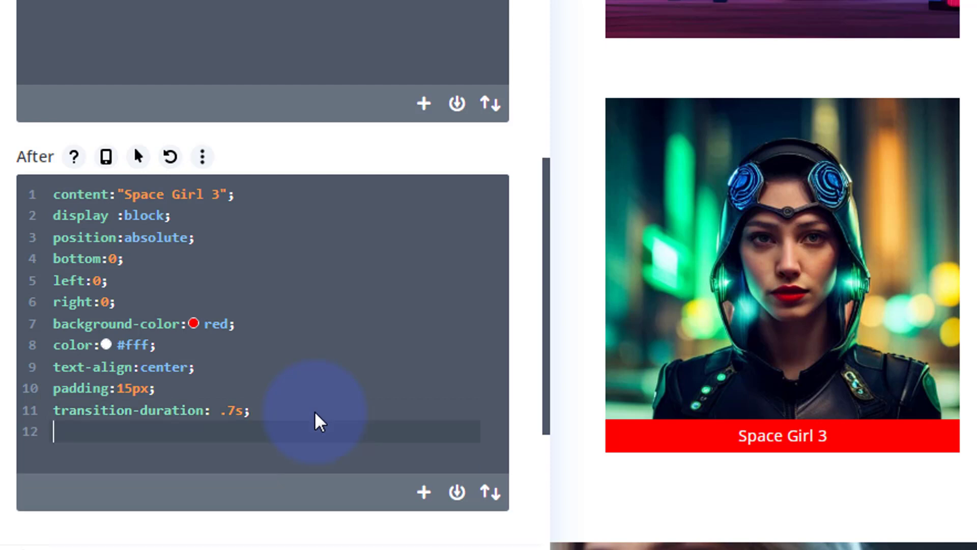
type("opacity:0;")
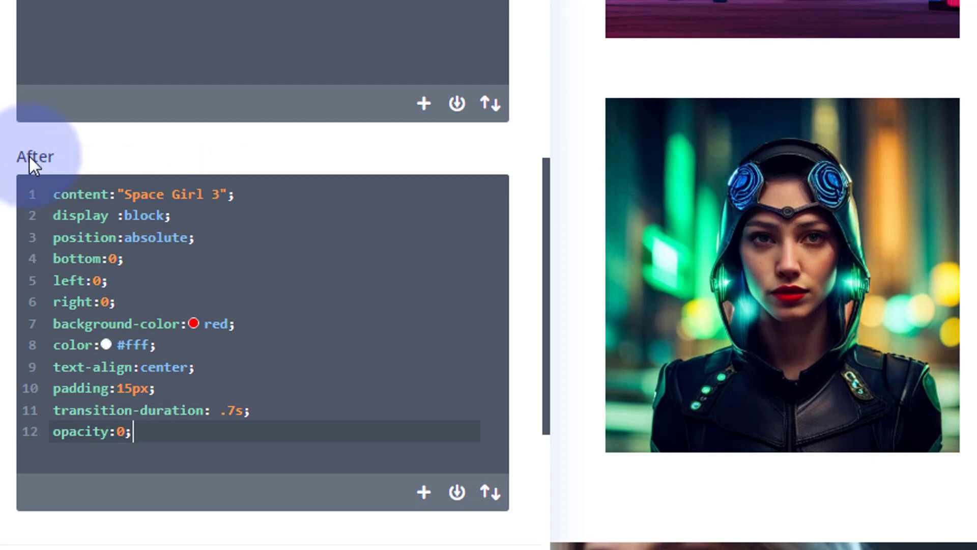
- Enable hover styling for After and paste the opacity:0 rule into its Hover CSS
mouse_move(45, 153)
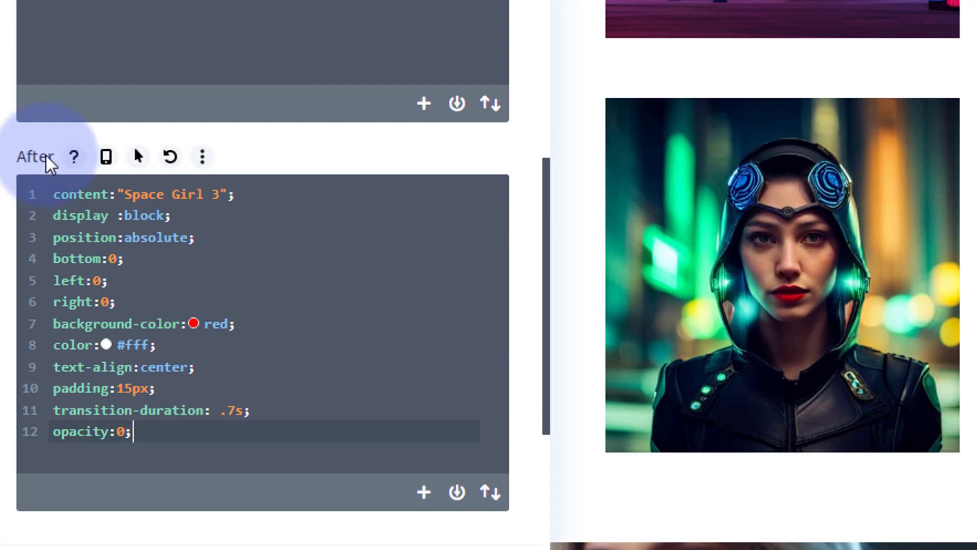
left_click(140, 158)
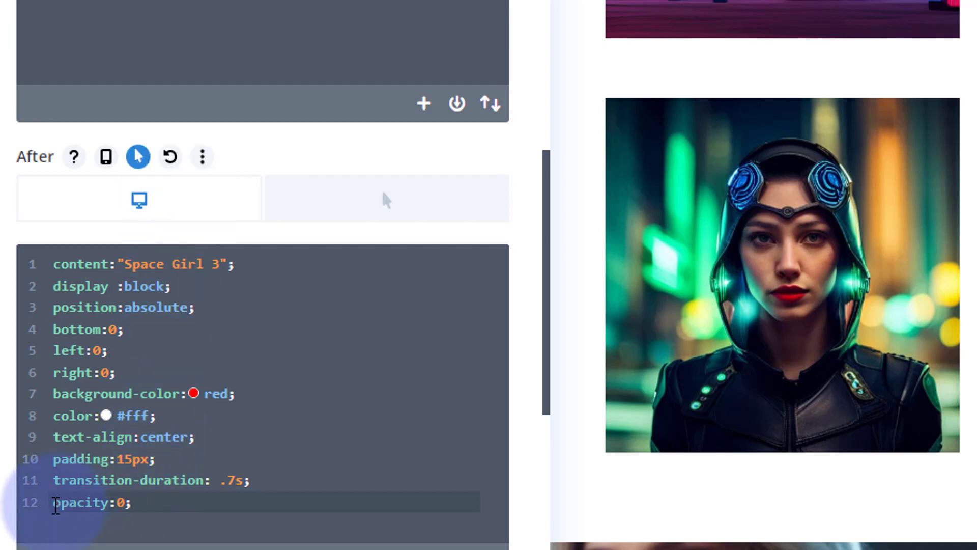
left_click_drag(53, 503, 141, 506)
key("ctrl+c")
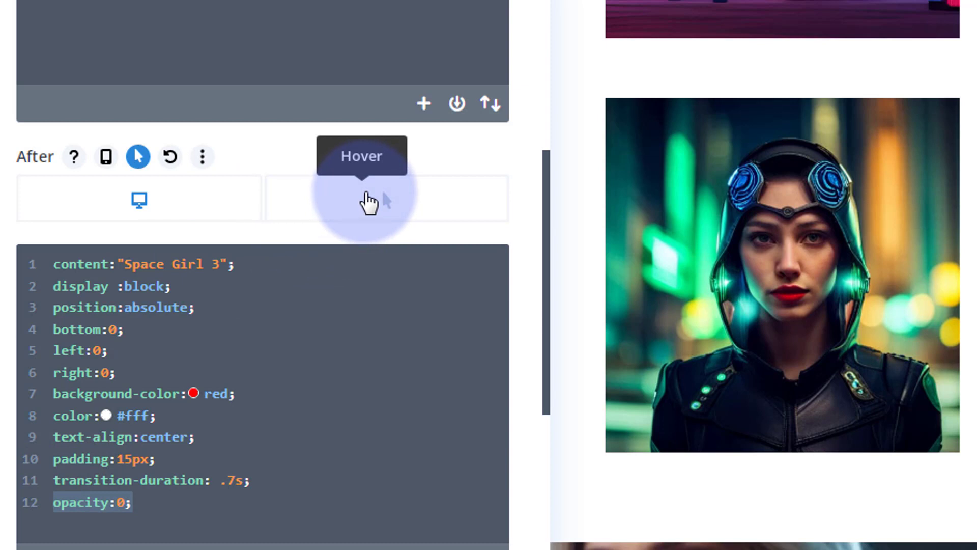
left_click(367, 204)
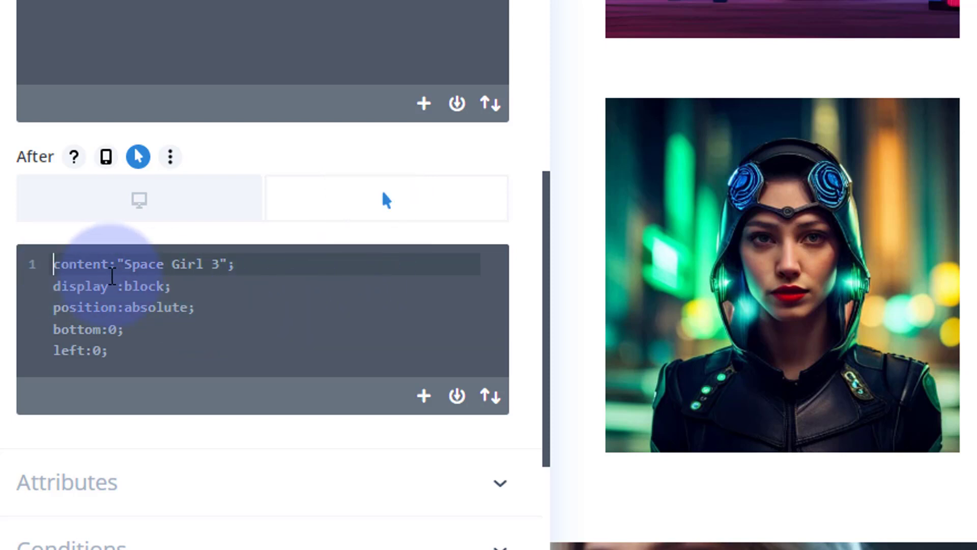
key("ctrl+a")
key("ctrl+v")
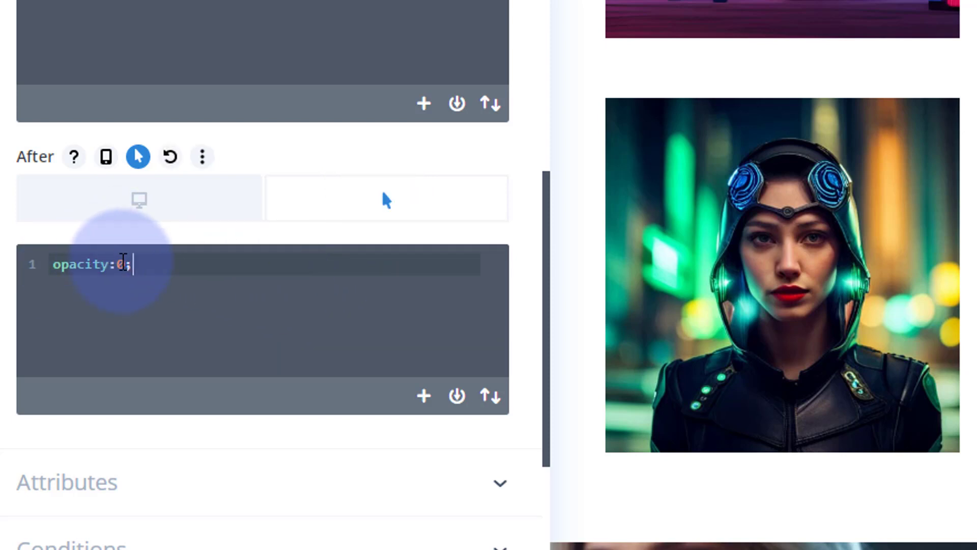
- Set the hover opacity to 1 and confirm the Desktop CSS still has opacity:0
double_click(122, 264)
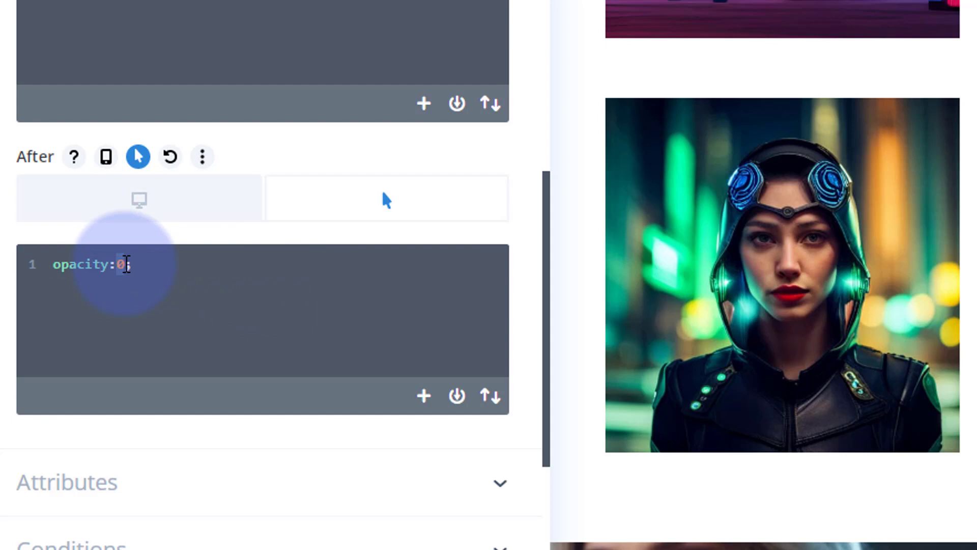
type("1")
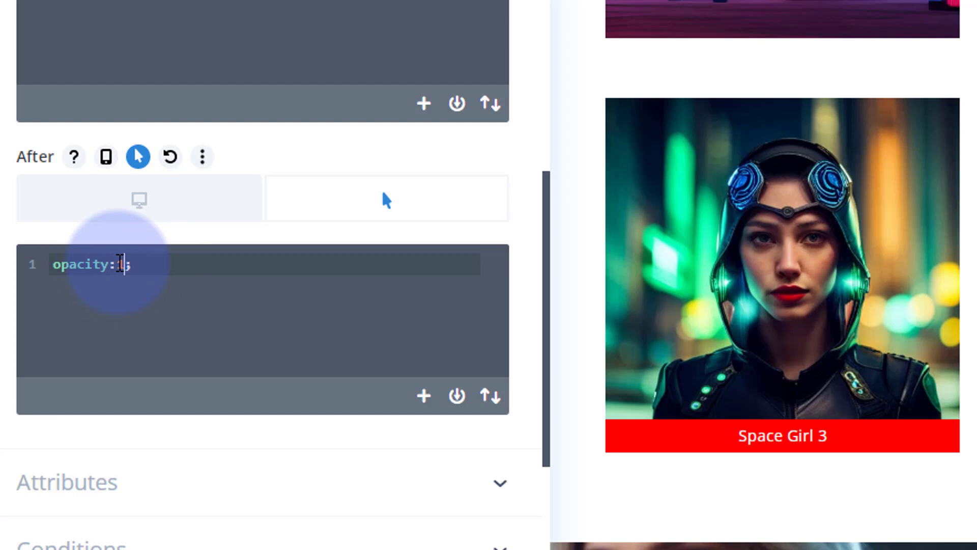
double_click(121, 264)
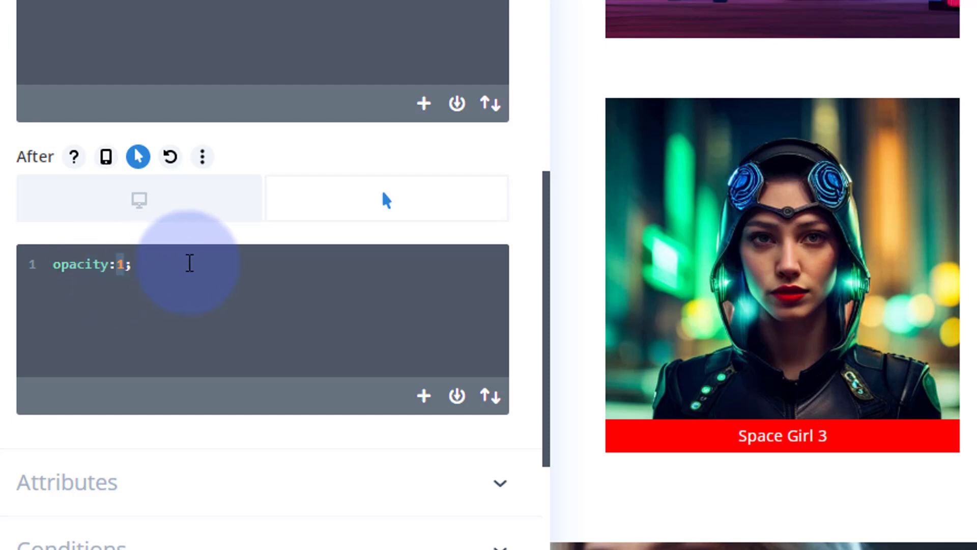
type(".5")
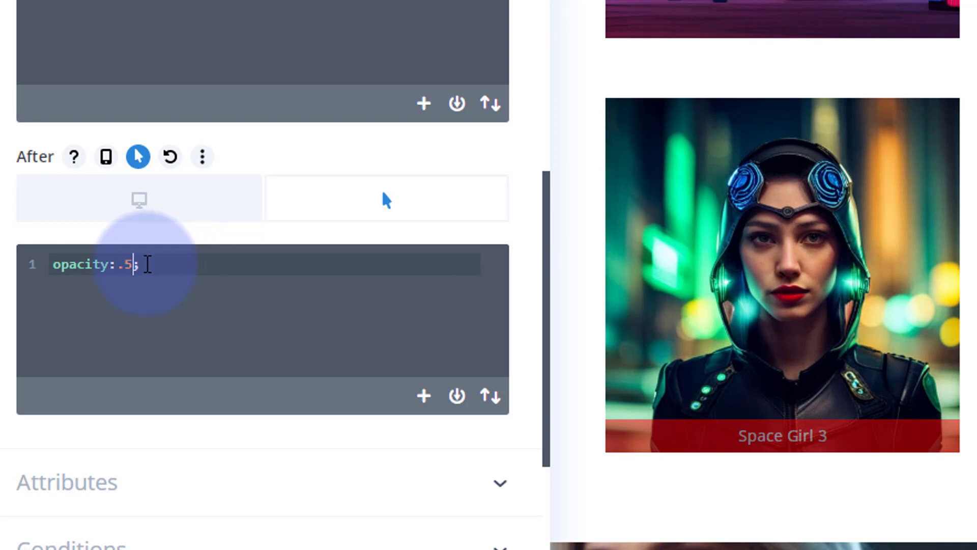
left_click_drag(117, 264, 132, 264)
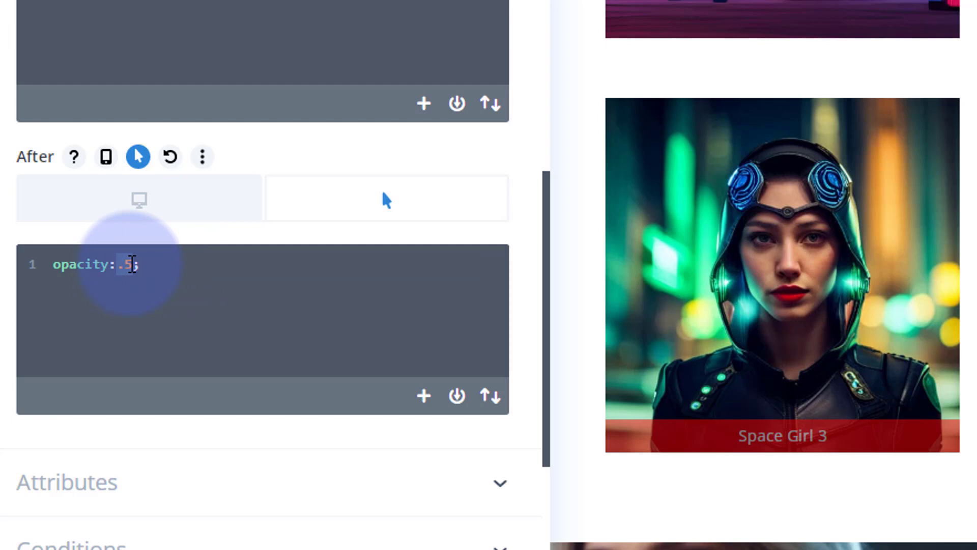
type("1")
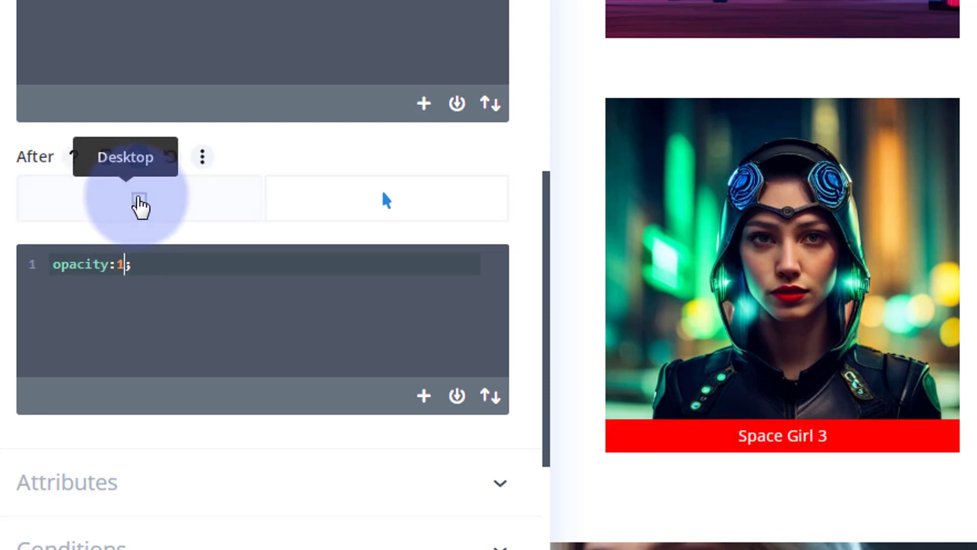
left_click(141, 206)
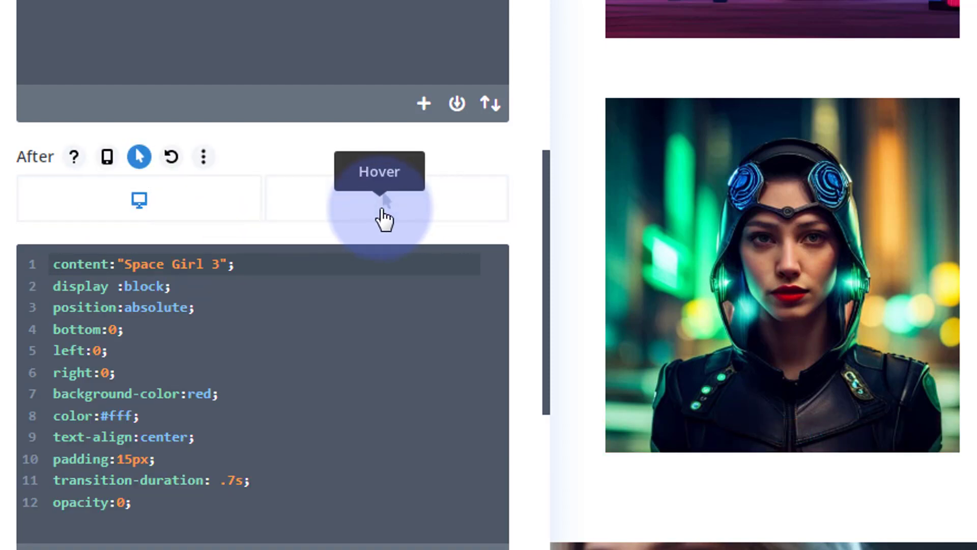
left_click(383, 209)
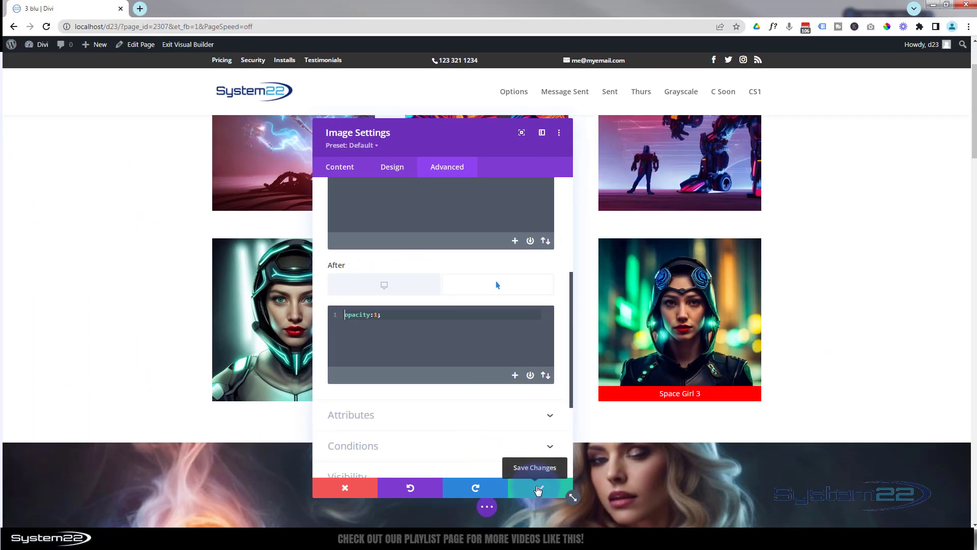
- Save the image module, save the page as a draft, and exit the Visual Builder
left_click(538, 490)
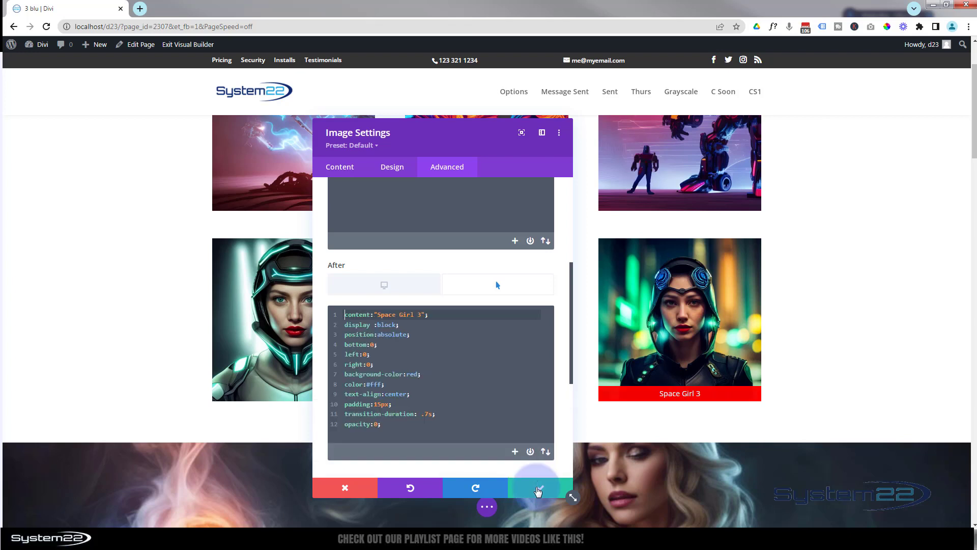
left_click(487, 507)
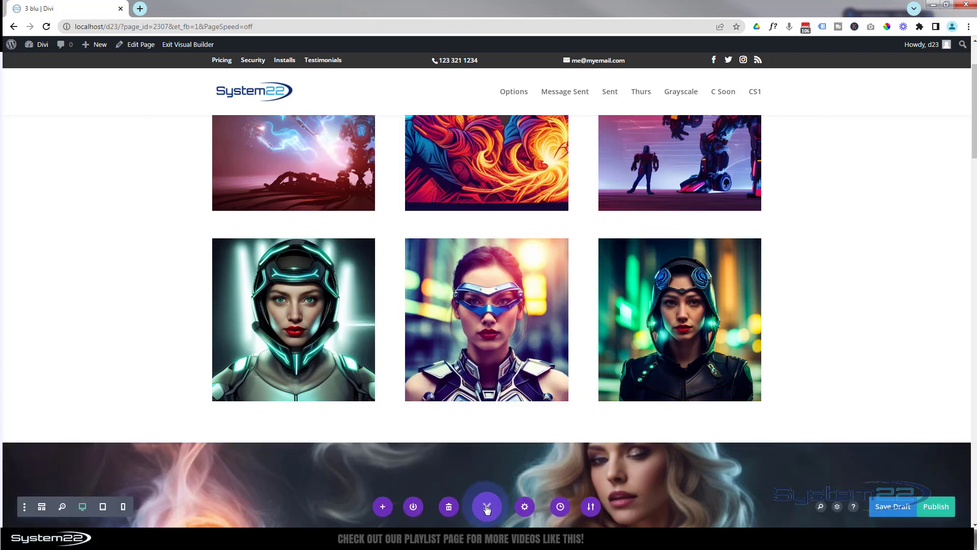
left_click(895, 508)
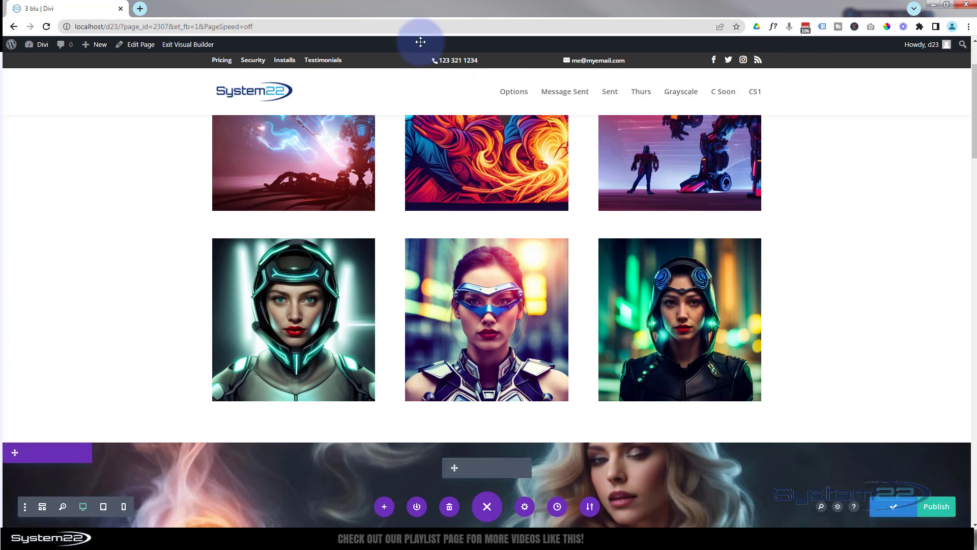
left_click(180, 45)
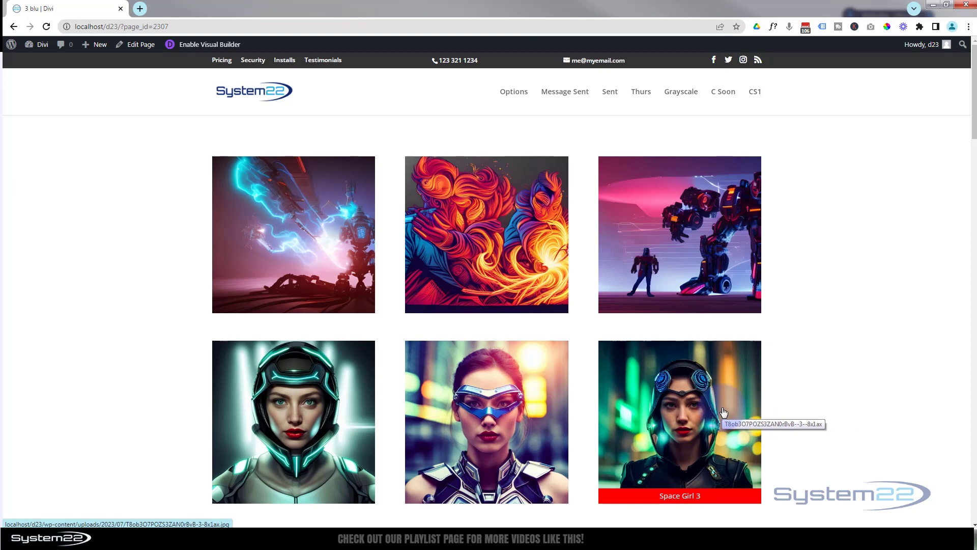
- Check the hooded portrait's filename tooltip on the live page, then re-enable the Visual Builder
left_click(820, 395)
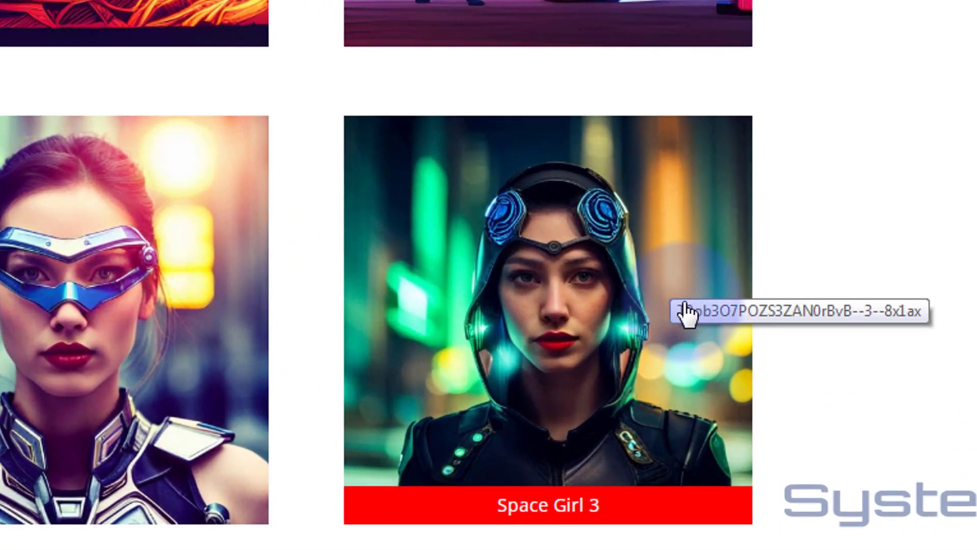
left_click(726, 315)
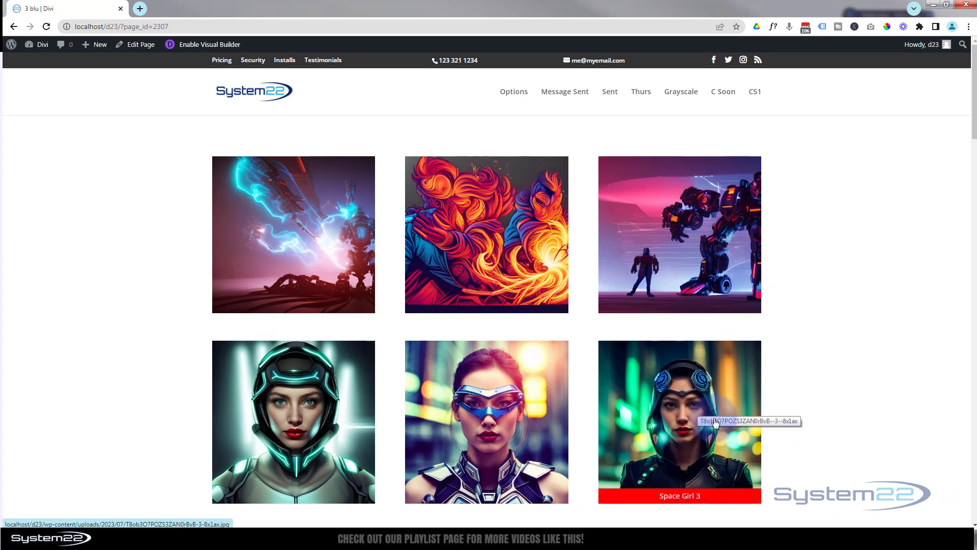
left_click(747, 427)
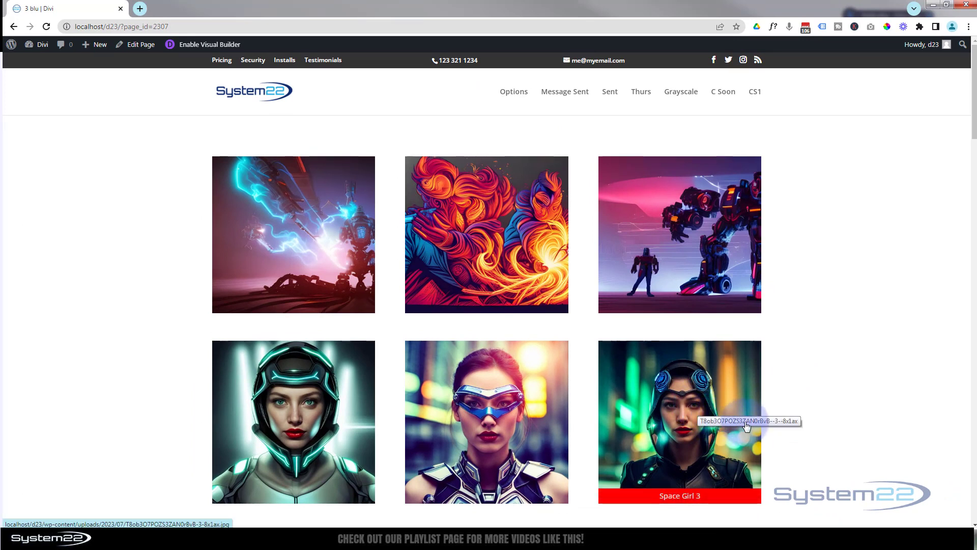
left_click(149, 123)
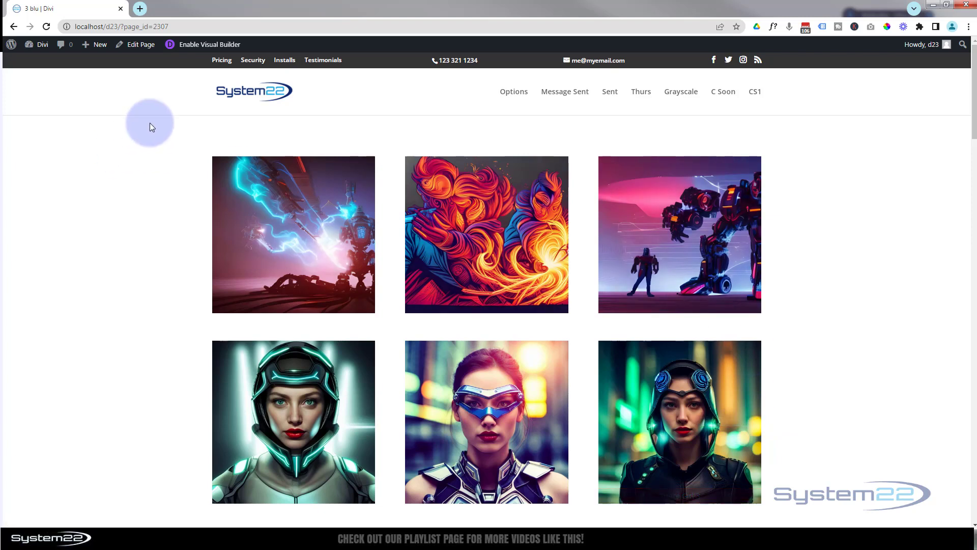
left_click(204, 47)
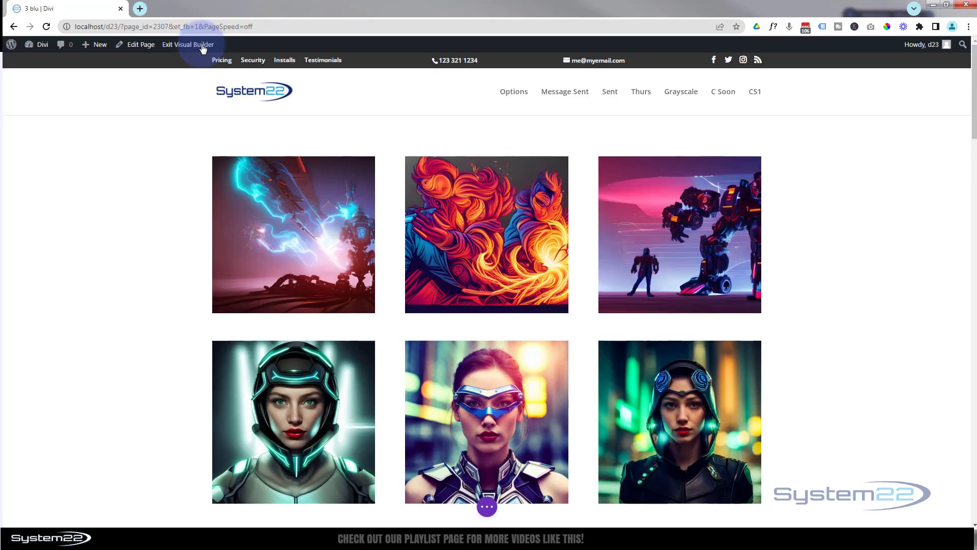
- Delete the bottom-right gallery image's Image Title Text under Advanced > Attributes
left_click(876, 437)
mouse_move(662, 392)
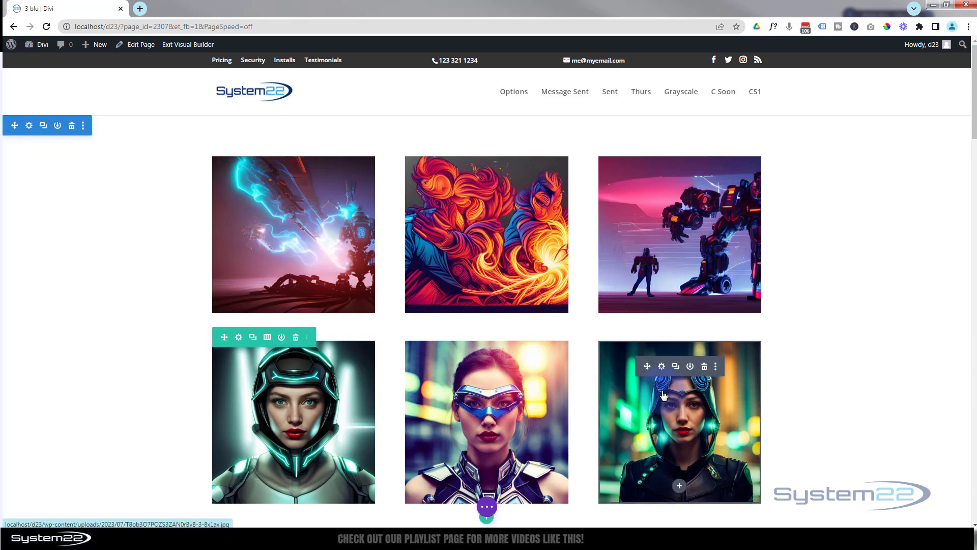
left_click(662, 367)
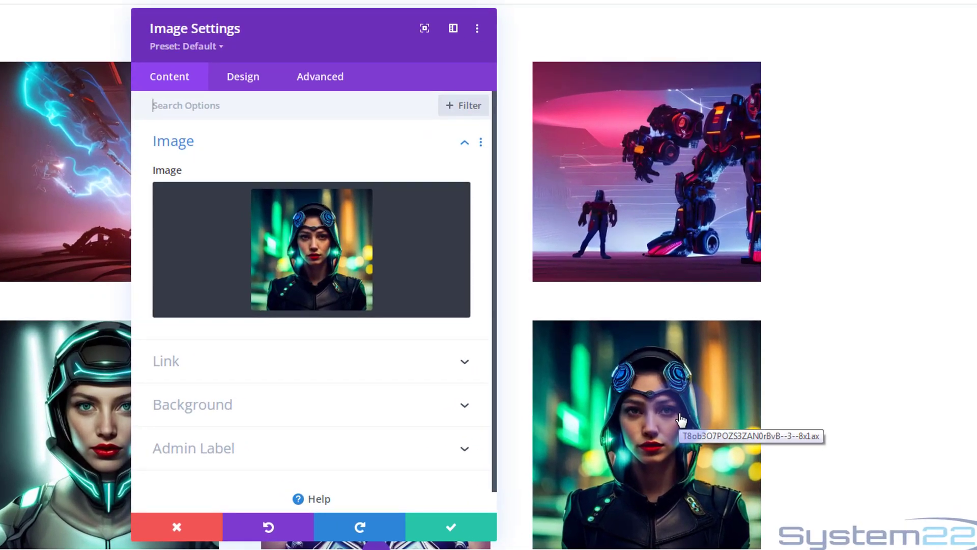
left_click(327, 81)
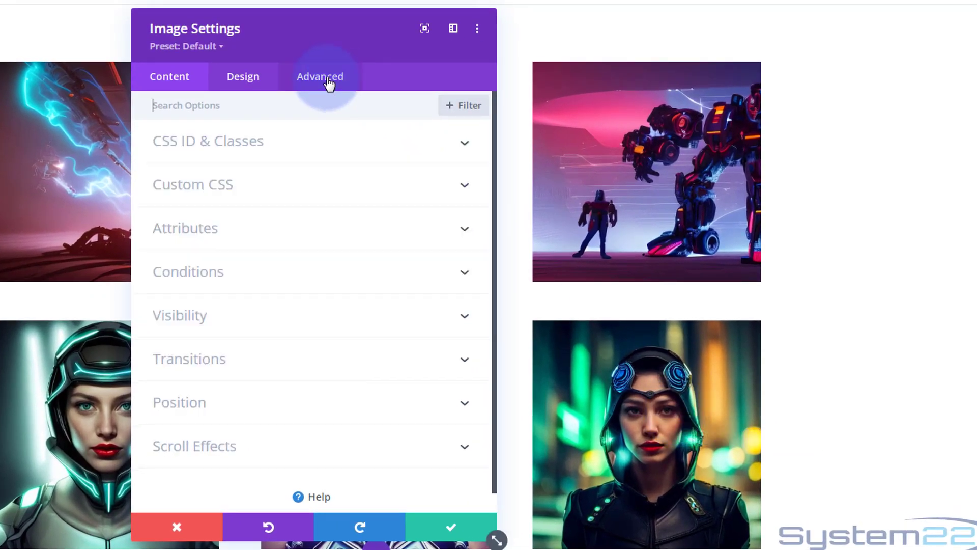
left_click(278, 240)
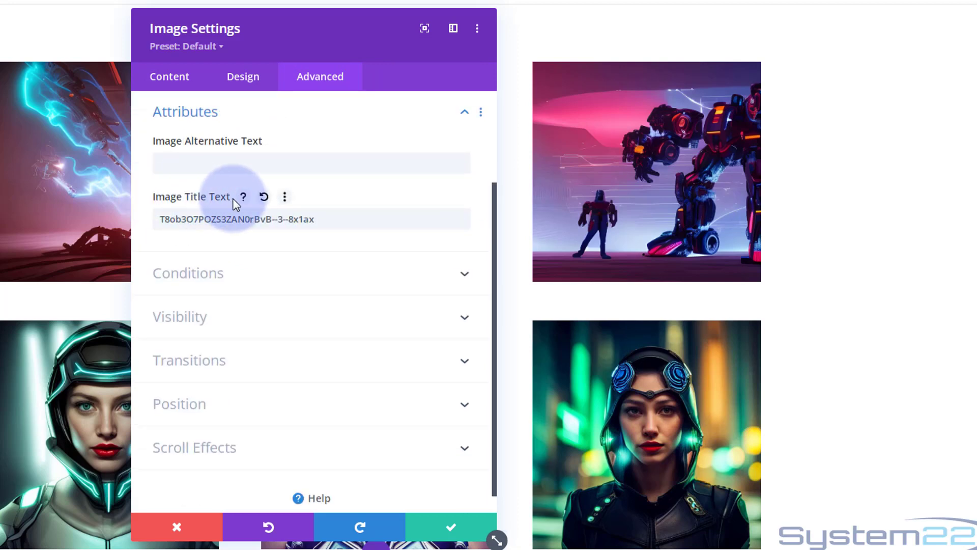
left_click_drag(328, 223, 151, 214)
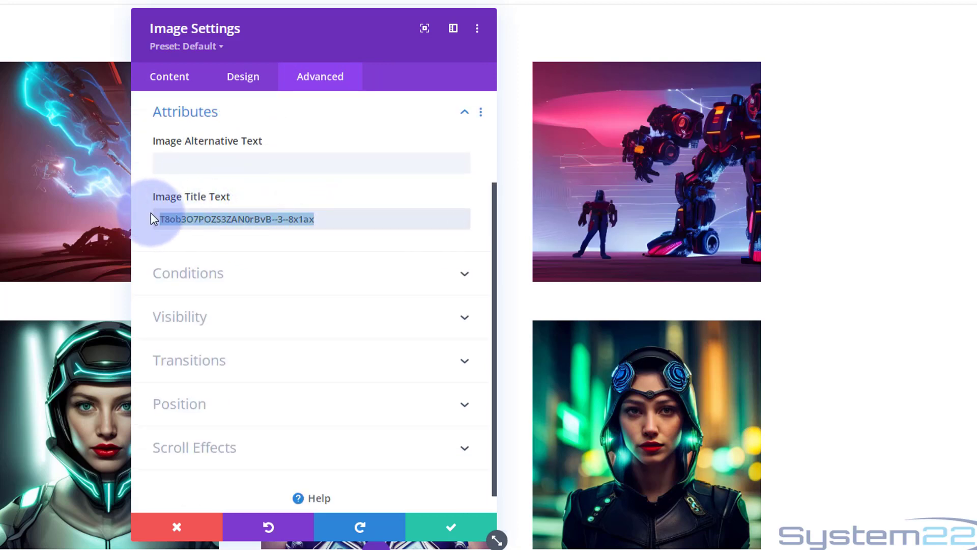
key("BackSpace")
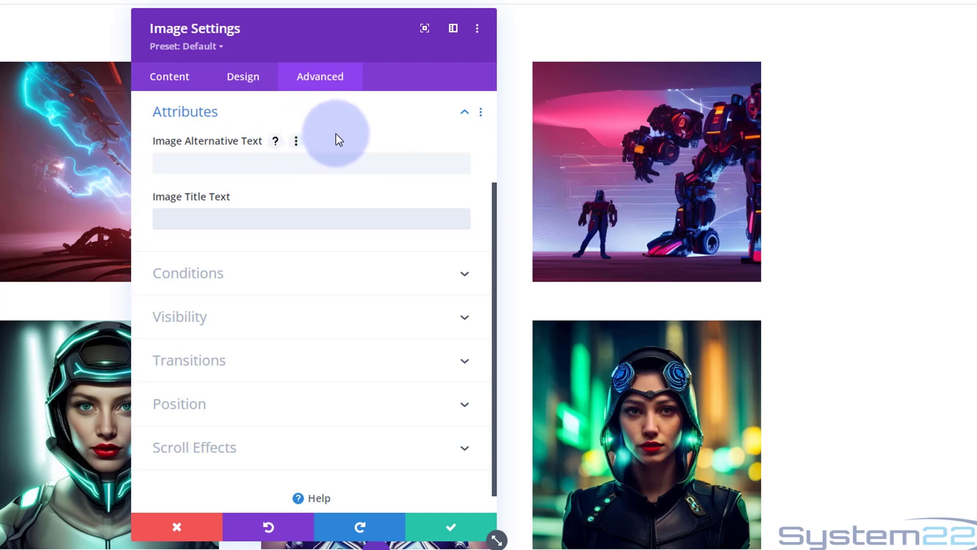
left_click(234, 160)
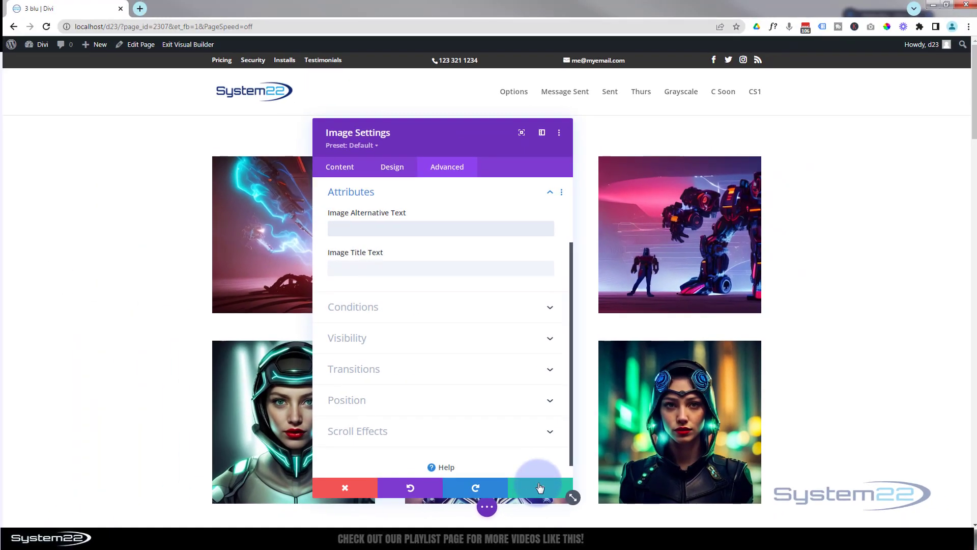
- Apply the image settings and save the page as a draft
left_click(540, 487)
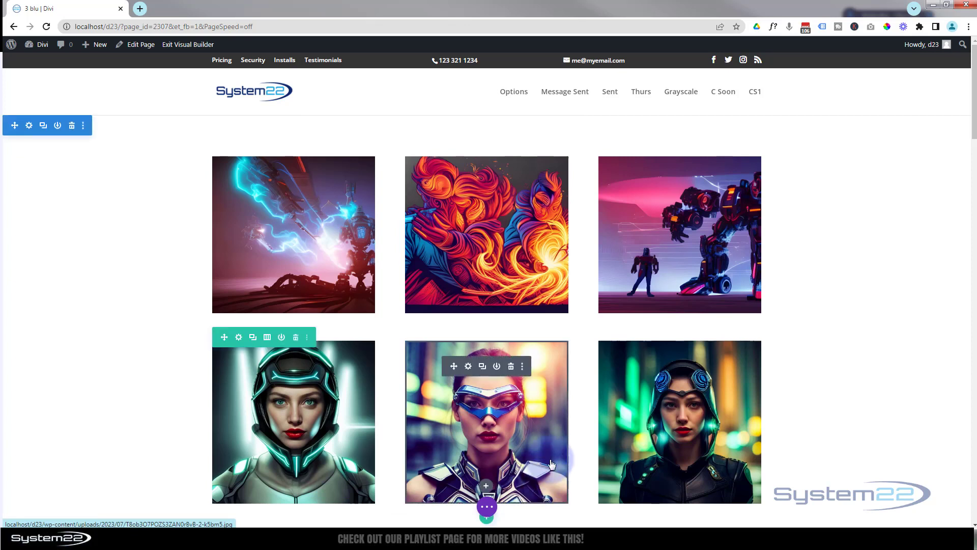
left_click(487, 507)
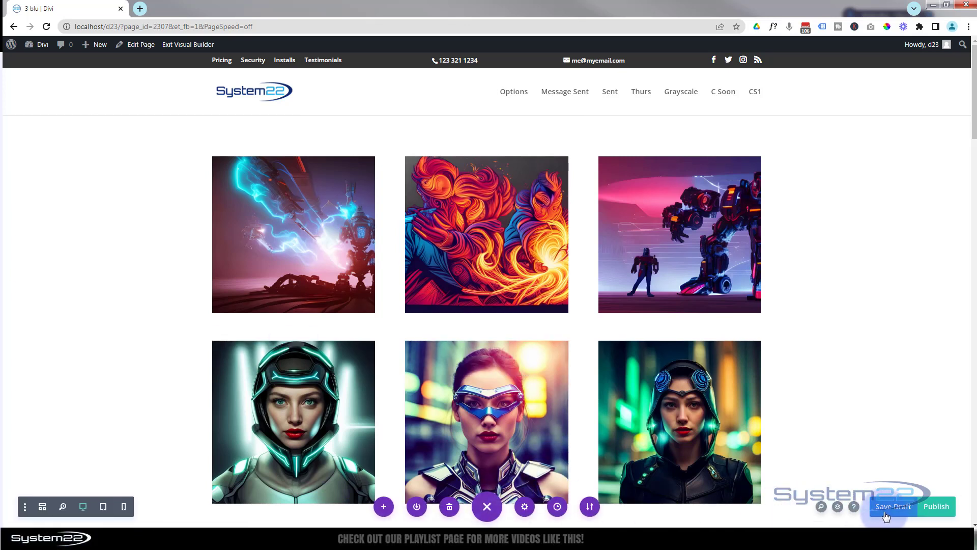
left_click(894, 508)
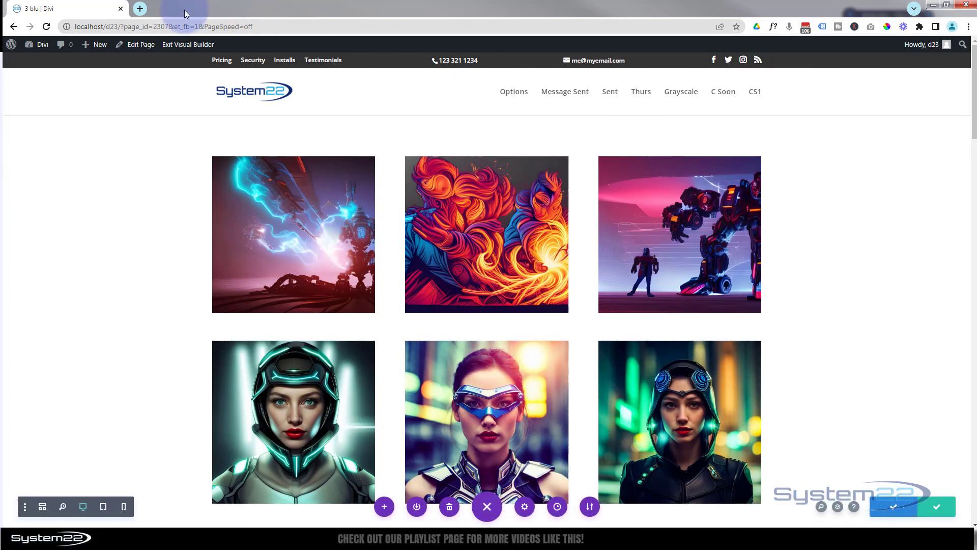
- Exit the Visual Builder and view the helmeted woman and Space Girl 2 images in the lightbox
left_click(180, 45)
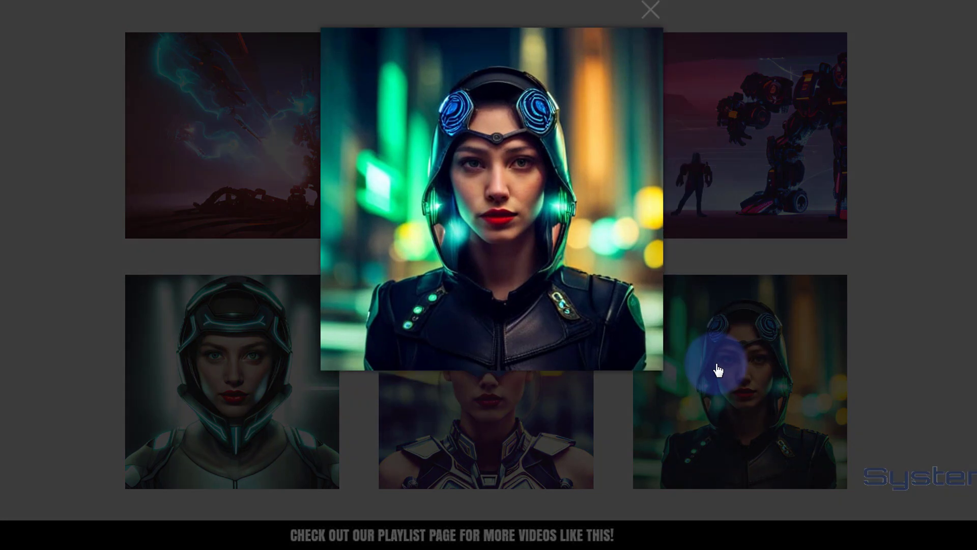
left_click(650, 10)
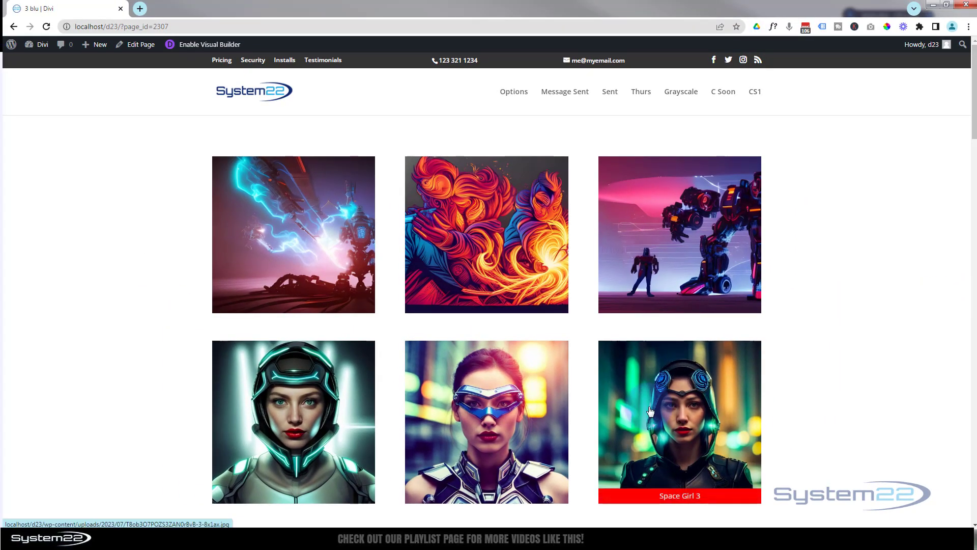
left_click(321, 395)
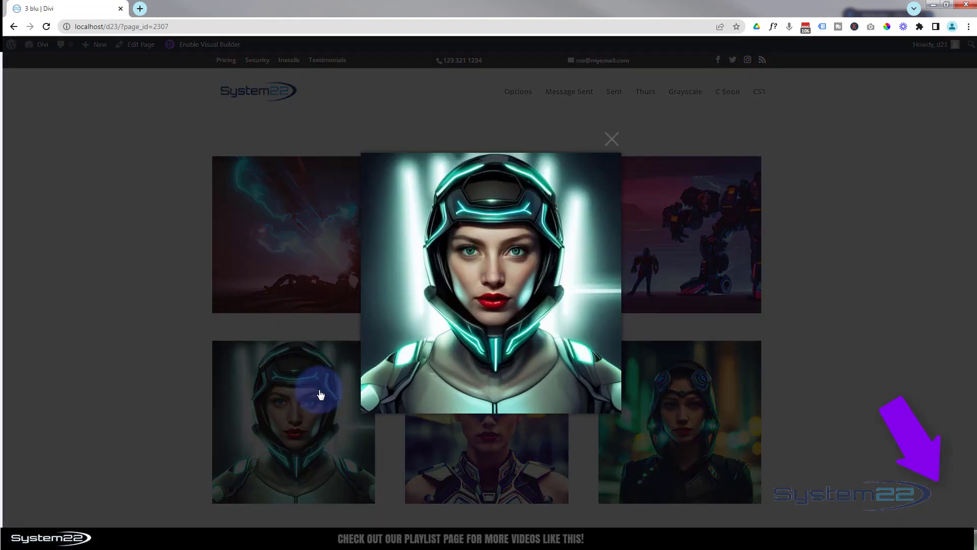
left_click(612, 140)
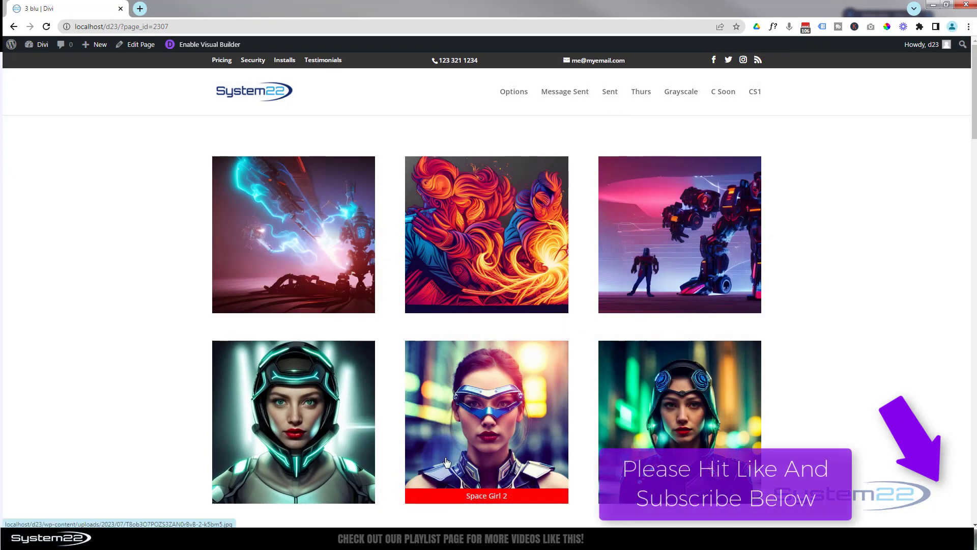
left_click(536, 447)
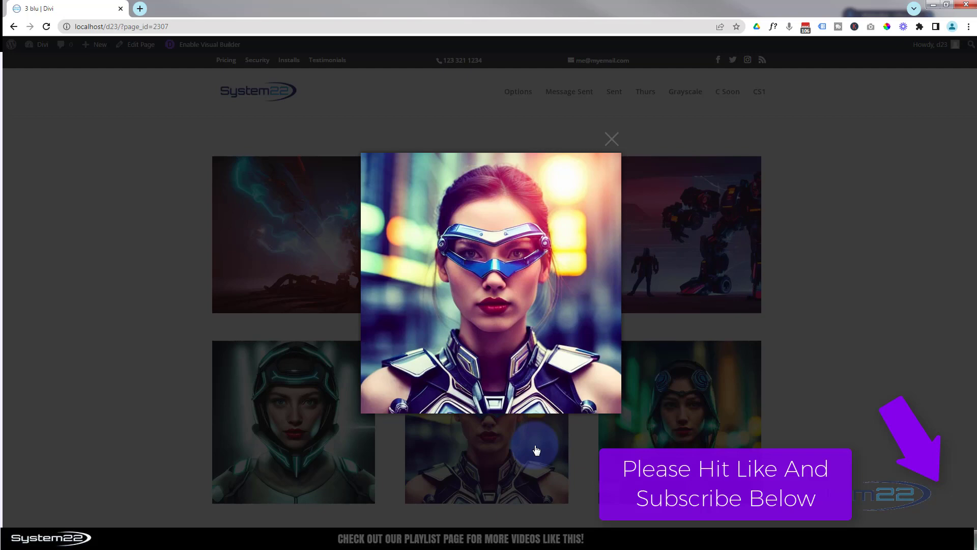
left_click(846, 410)
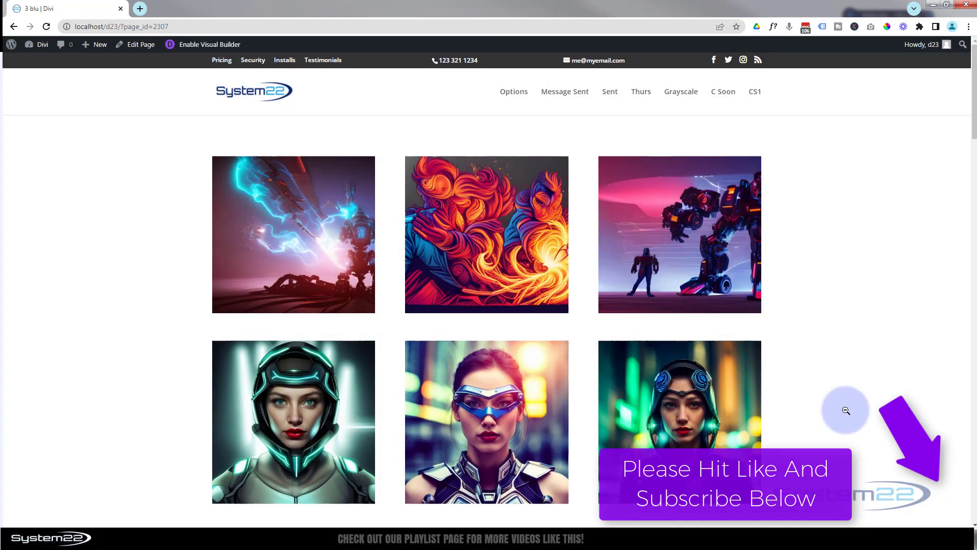